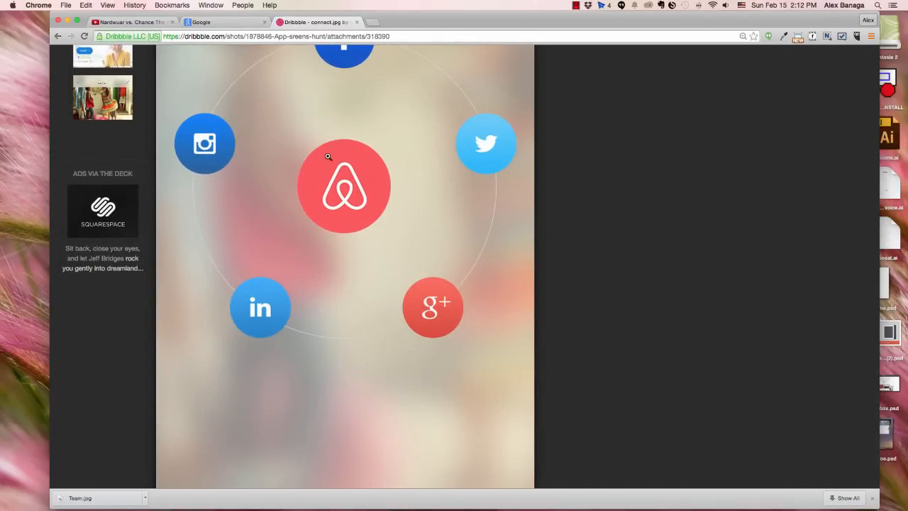
- Examine the Connect with Airbnb and Hunt Startups screens of the Dribbble shot for their use of blurred backgrounds
scroll(323, 157, "up", 6)
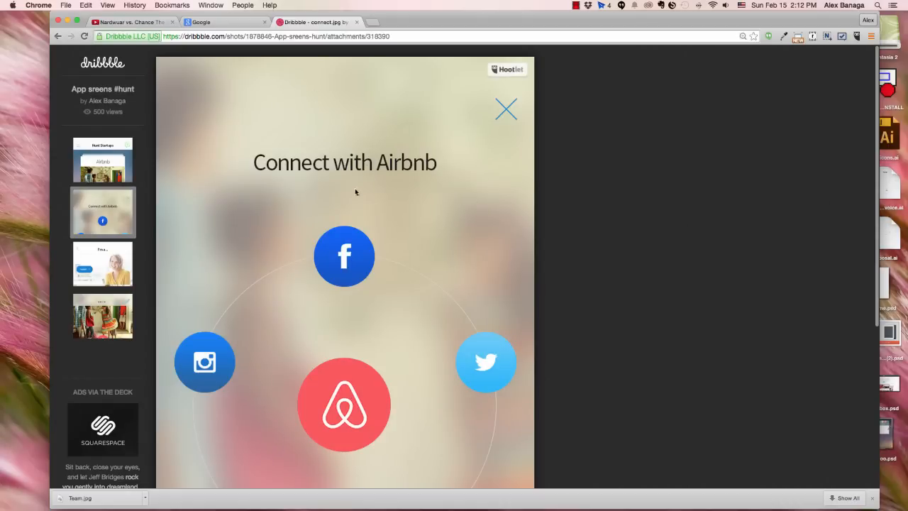
scroll(300, 203, "down", 3)
scroll(300, 203, "up", 3)
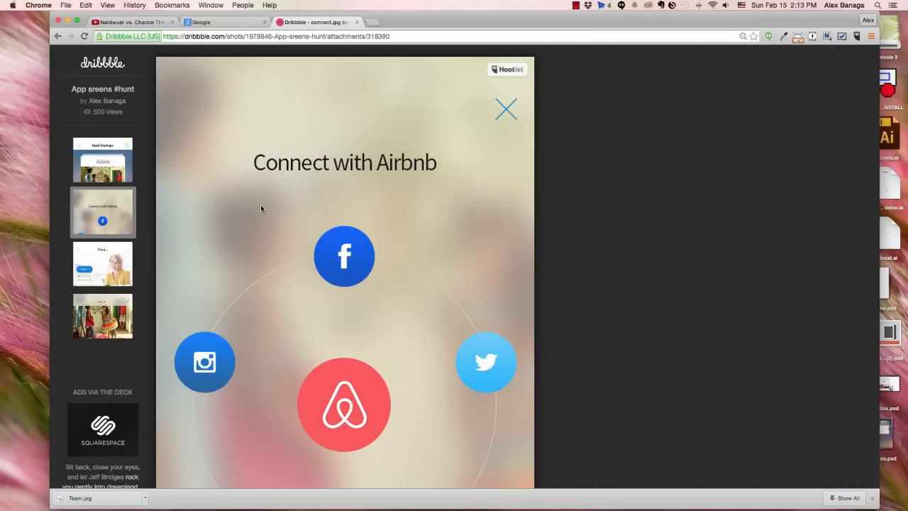
left_click(123, 164)
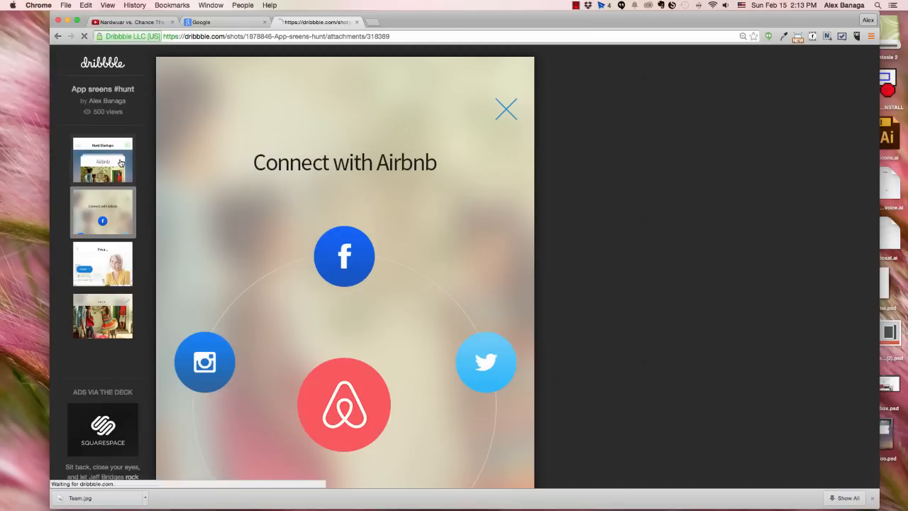
scroll(334, 181, "down", 2)
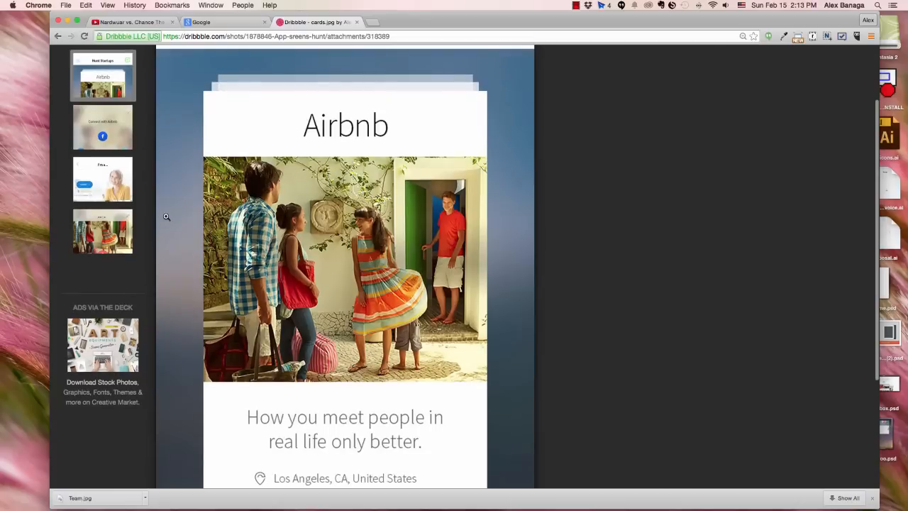
scroll(180, 215, "up", 1)
scroll(180, 216, "down", 3)
scroll(180, 216, "up", 2)
scroll(180, 216, "up", 3)
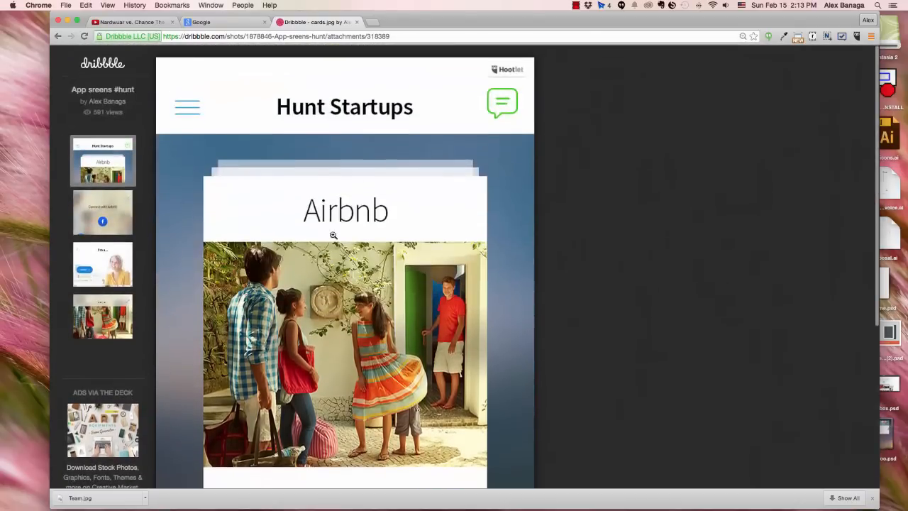
- Examine the "I'm a..." screen and the Airbnb profile screen with its map among the shot's attachments
left_click(103, 264)
scroll(289, 277, "down", 5)
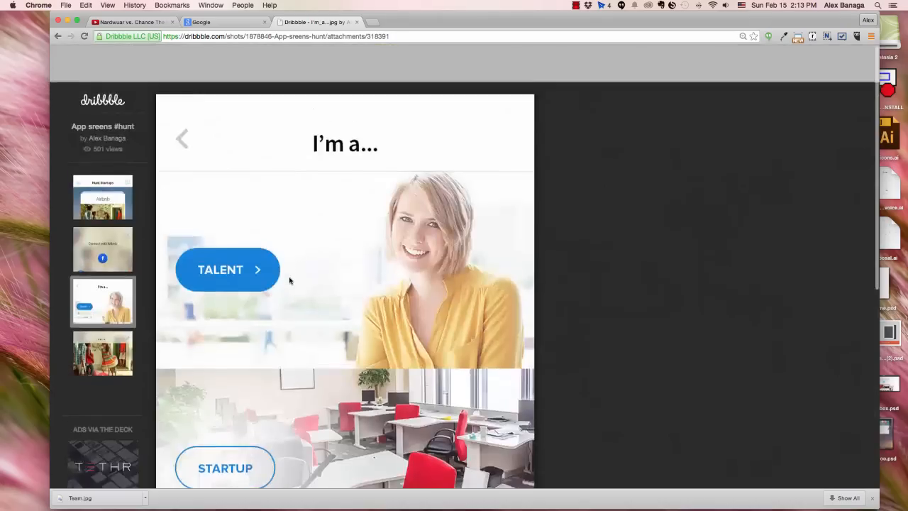
scroll(289, 278, "down", 5)
scroll(289, 278, "up", 5)
left_click(100, 322)
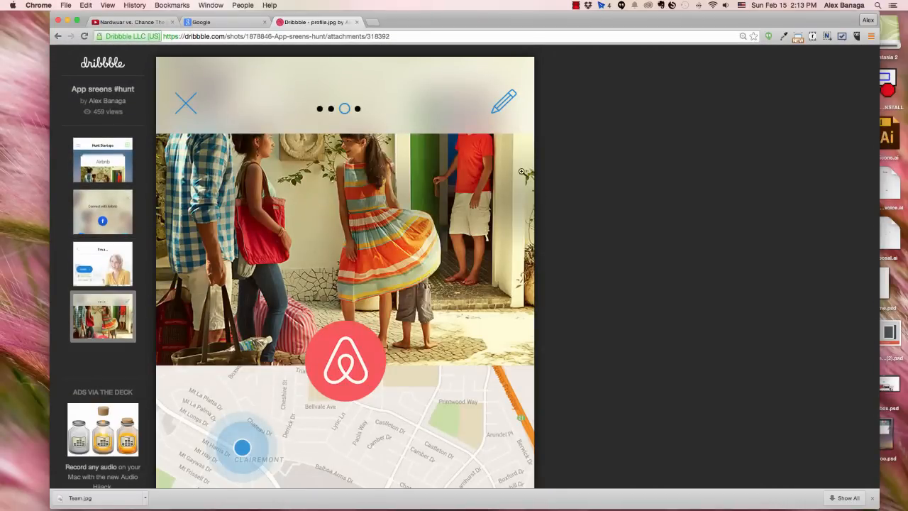
scroll(522, 172, "down", 5)
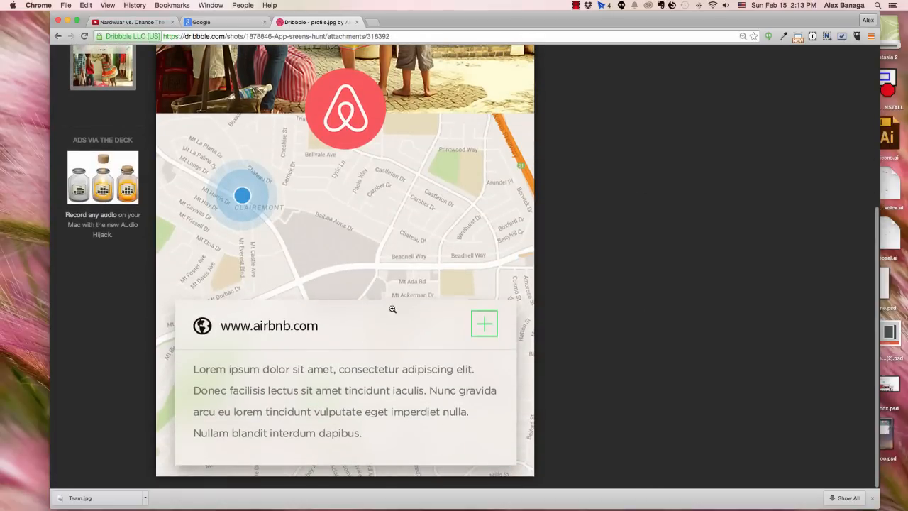
scroll(390, 309, "up", 5)
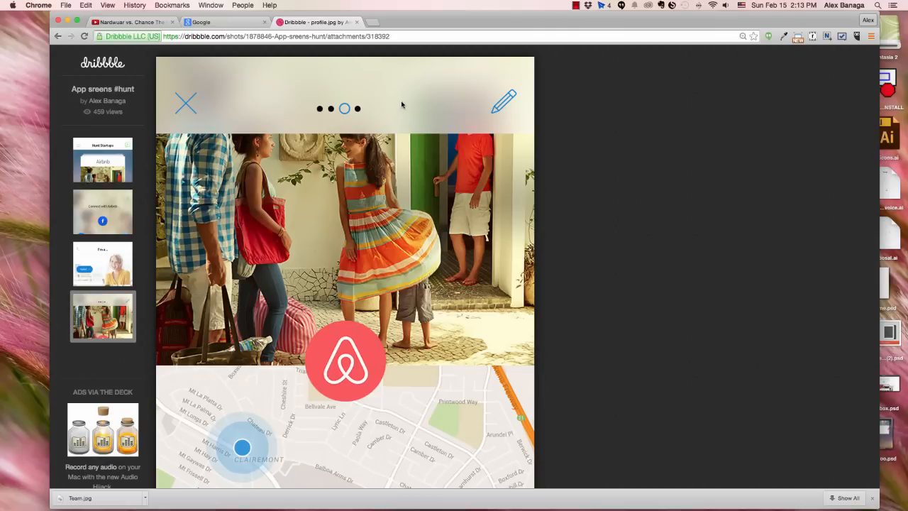
scroll(390, 106, "down", 5)
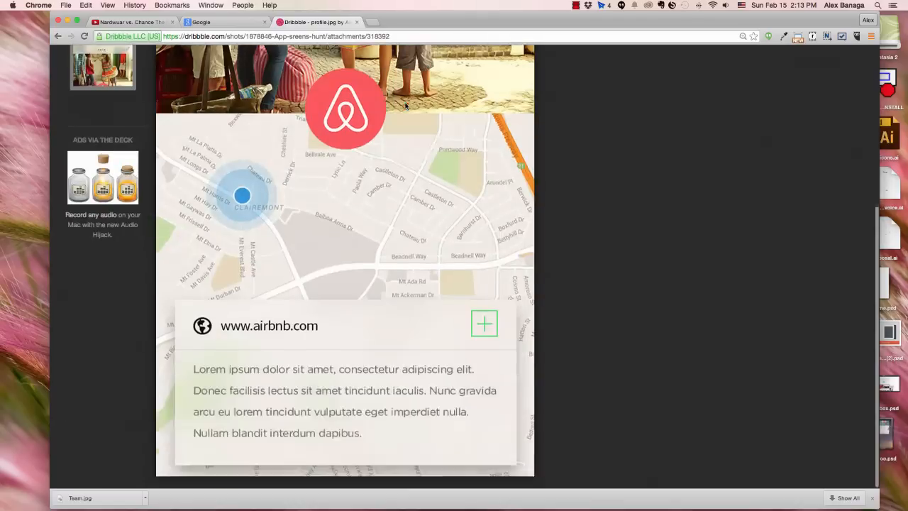
scroll(290, 89, "up", 5)
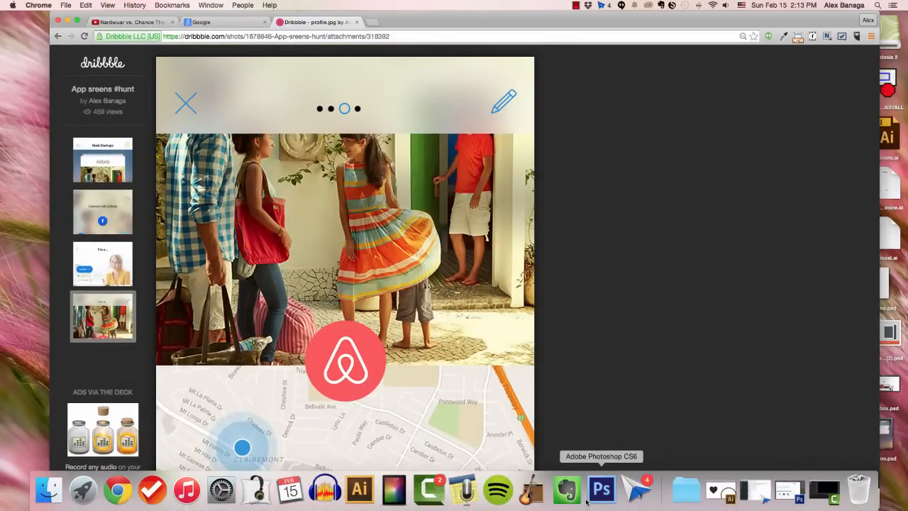
- Switch to Photoshop and create a new 1500 by 726 pixel document named blurred
left_click(600, 497)
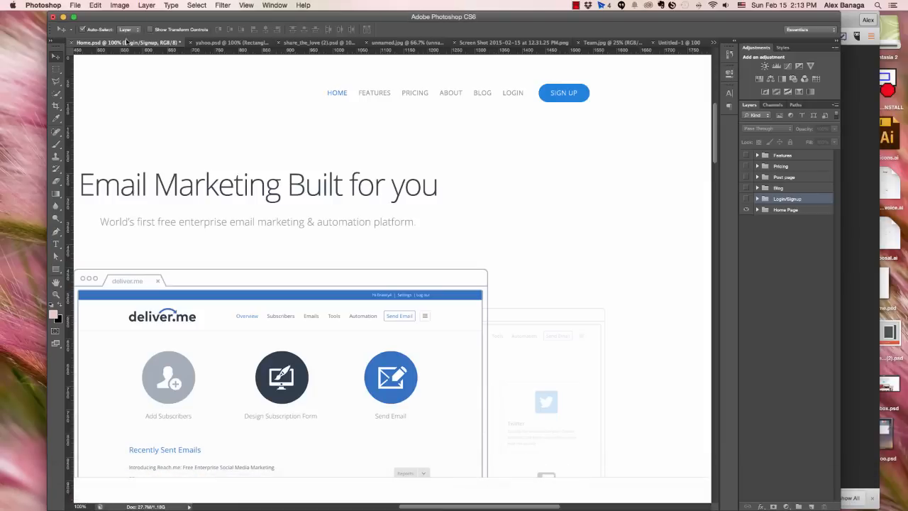
left_click(76, 5)
left_click(107, 25)
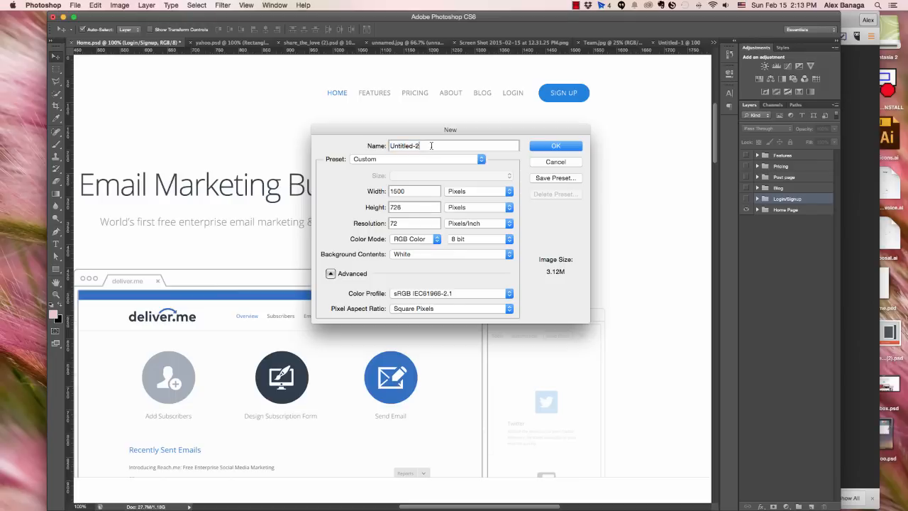
type("blurred")
key("Return")
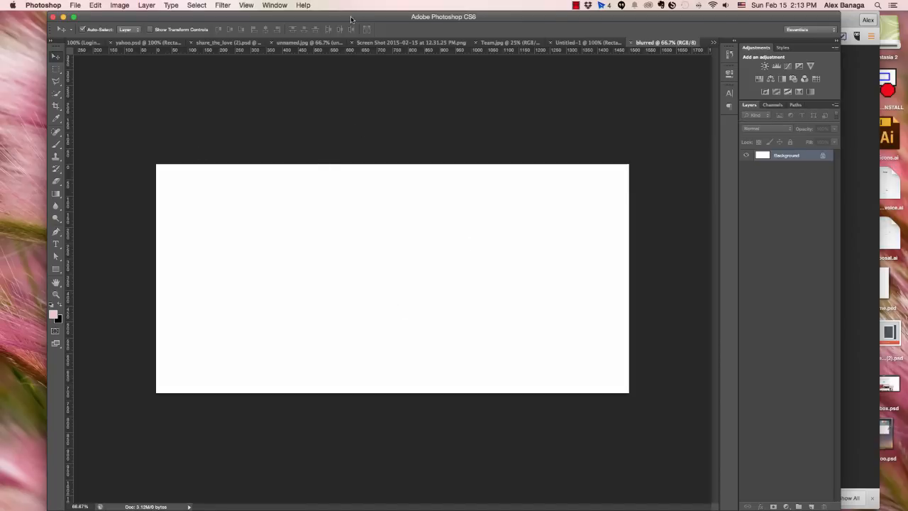
- Move the Photoshop window aside, return to Chrome, and load unsplash.com in a new tab with its photos in grid view
left_click_drag(350, 17, 312, 14)
left_click(807, 140)
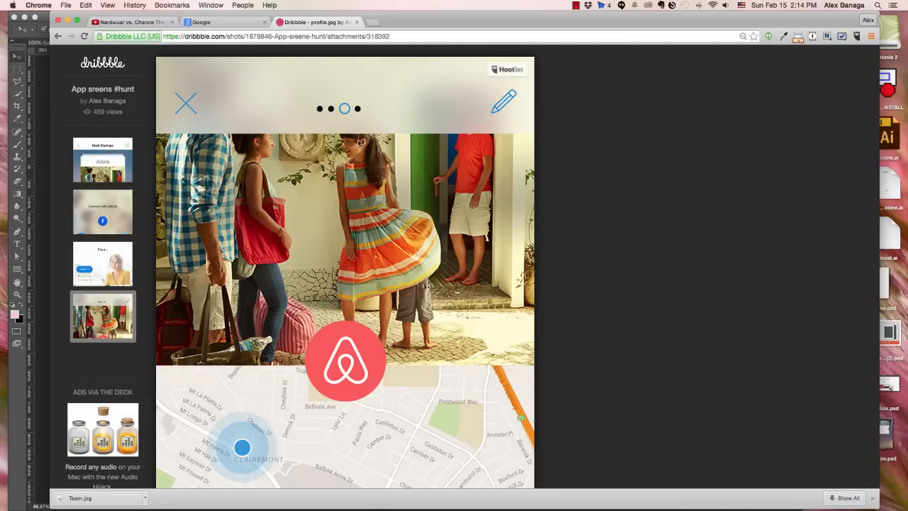
left_click(374, 24)
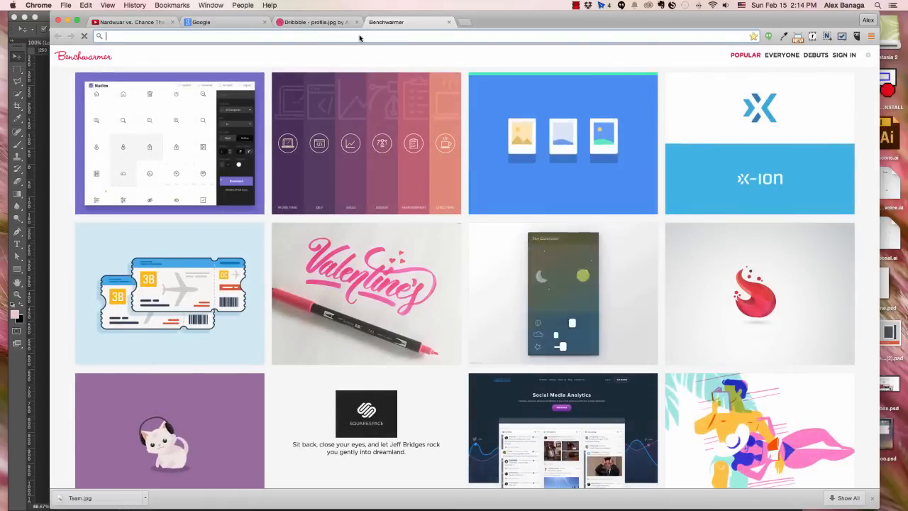
type("un")
key("BackSpace")
key("BackSpace")
key("BackSpace")
type("unsplash")
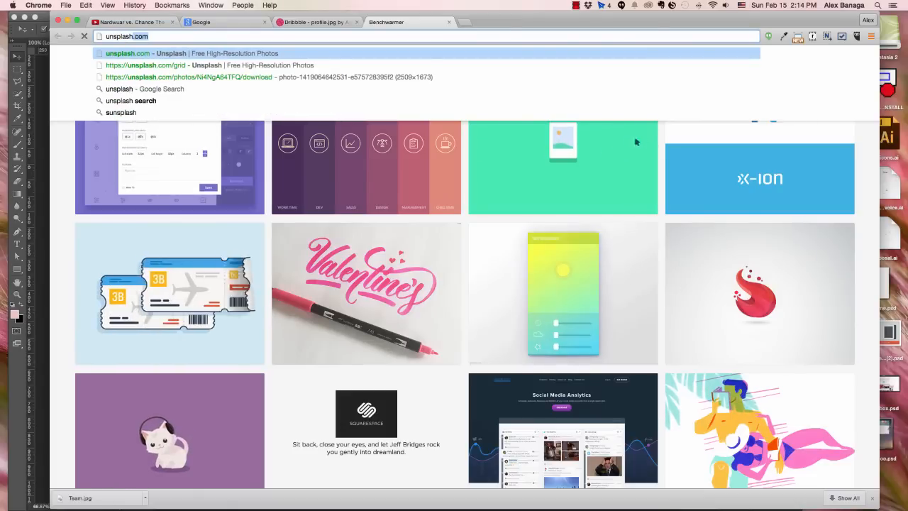
type(".com")
key("Return")
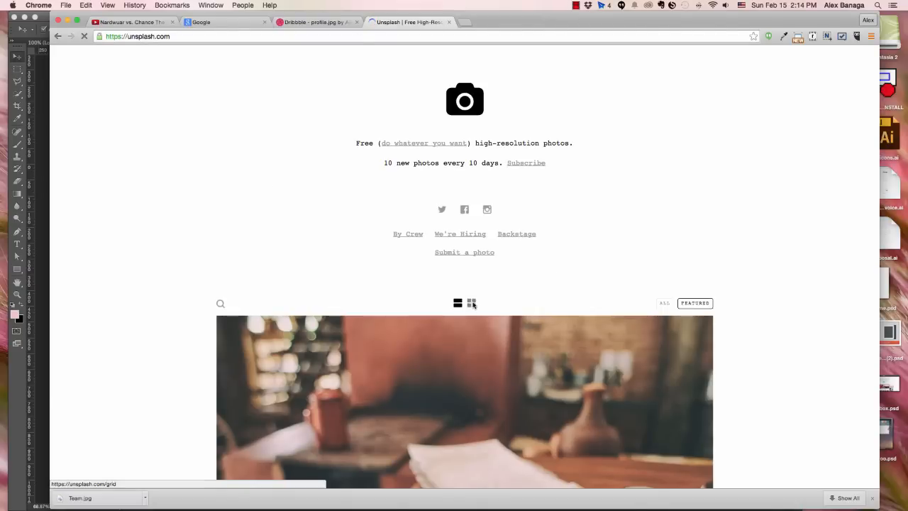
left_click(471, 303)
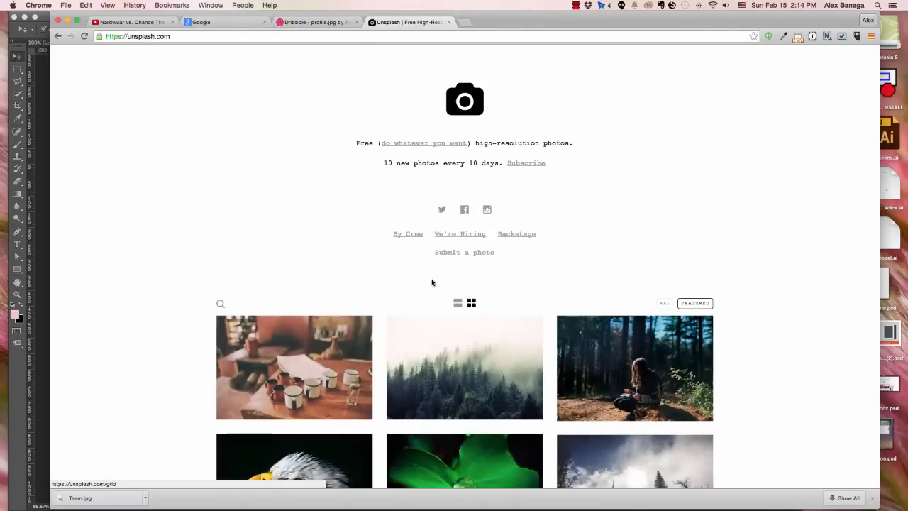
- Browse the Unsplash photo grid and view the misty pine forest photo at full size, closing it when done
scroll(433, 283, "down", 5)
scroll(434, 283, "down", 5)
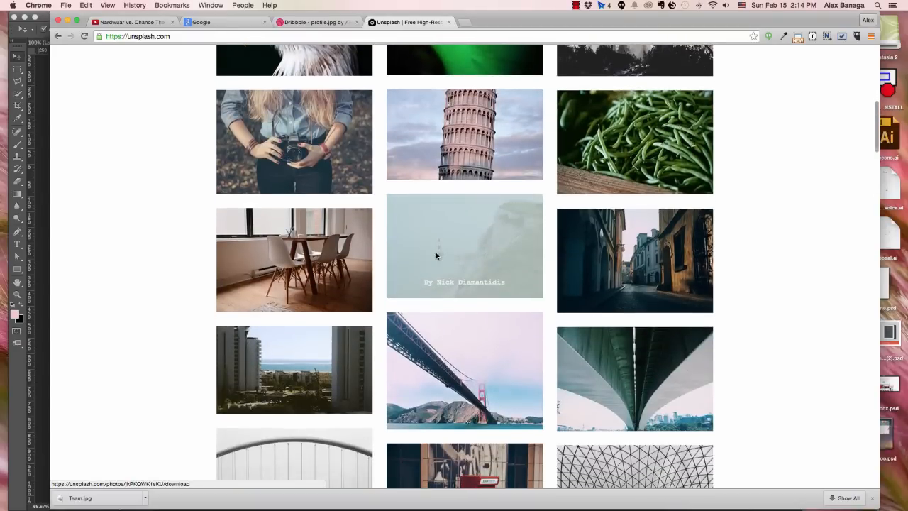
scroll(443, 252, "down", 8)
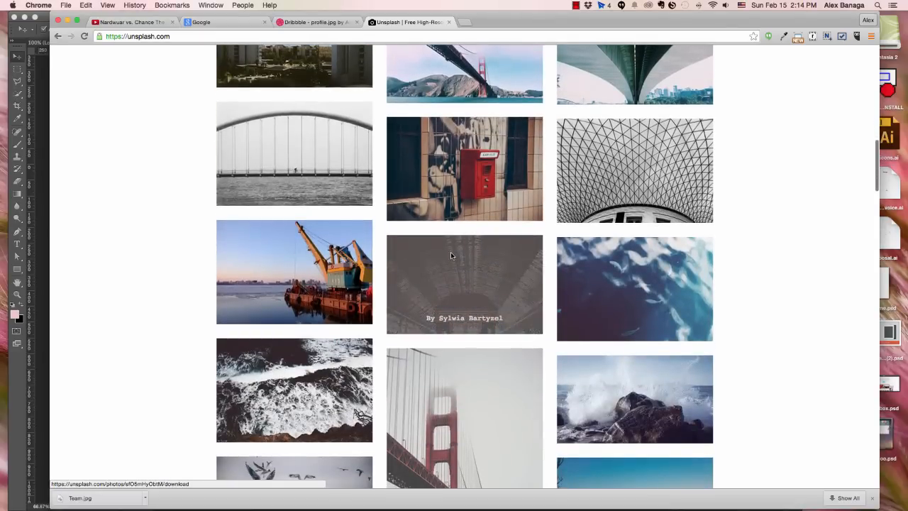
scroll(450, 255, "down", 3)
scroll(450, 260, "up", 14)
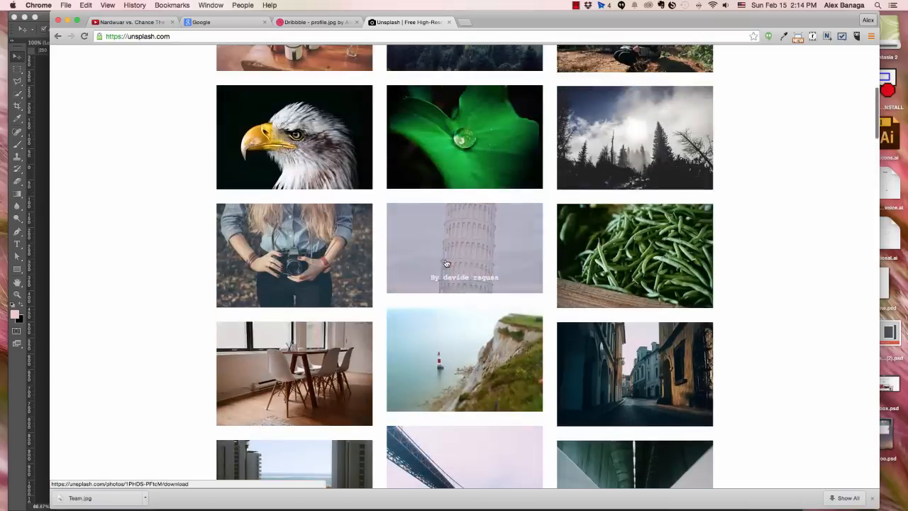
scroll(446, 263, "up", 6)
left_click(465, 358)
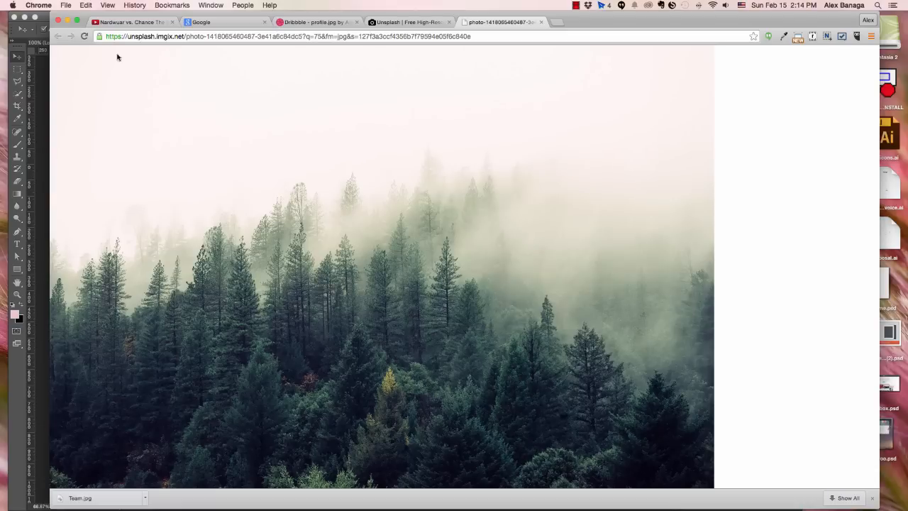
left_click(540, 22)
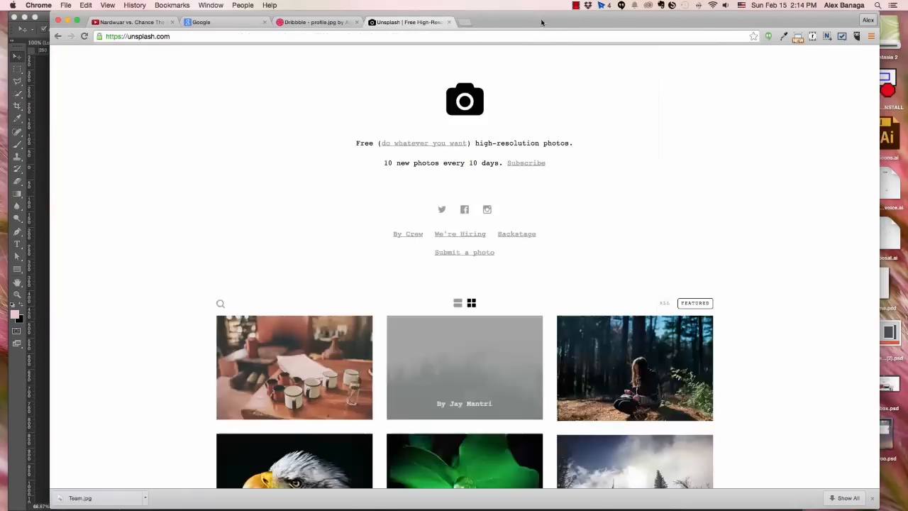
- Review the blurred background of the Connect with Airbnb screen on Dribbble again
left_click(329, 23)
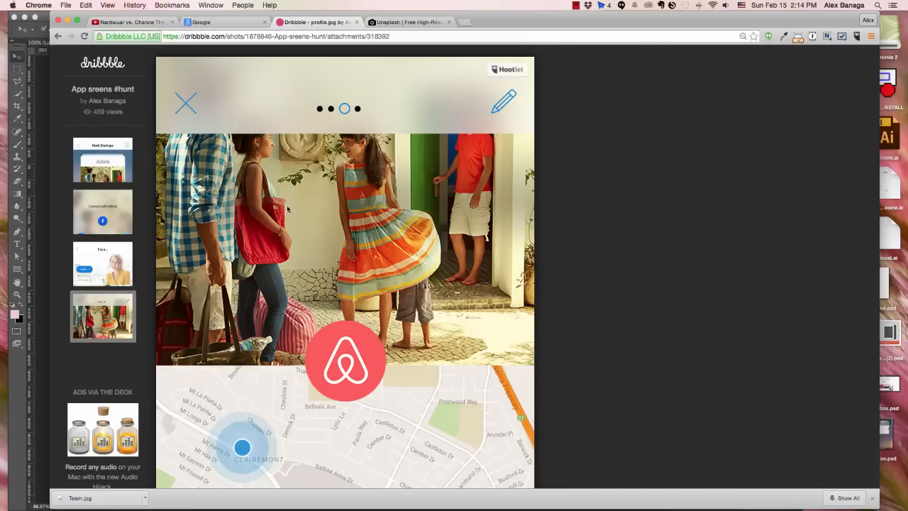
left_click(107, 217)
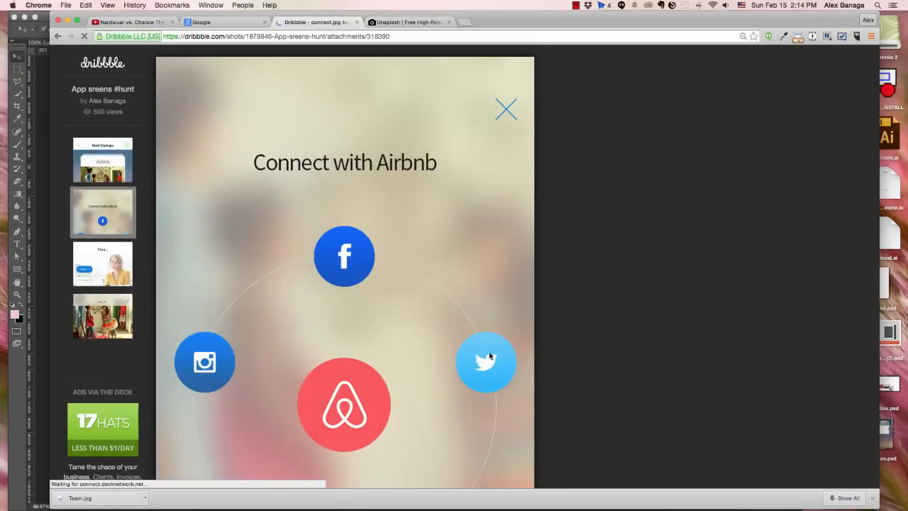
scroll(280, 186, "down", 5)
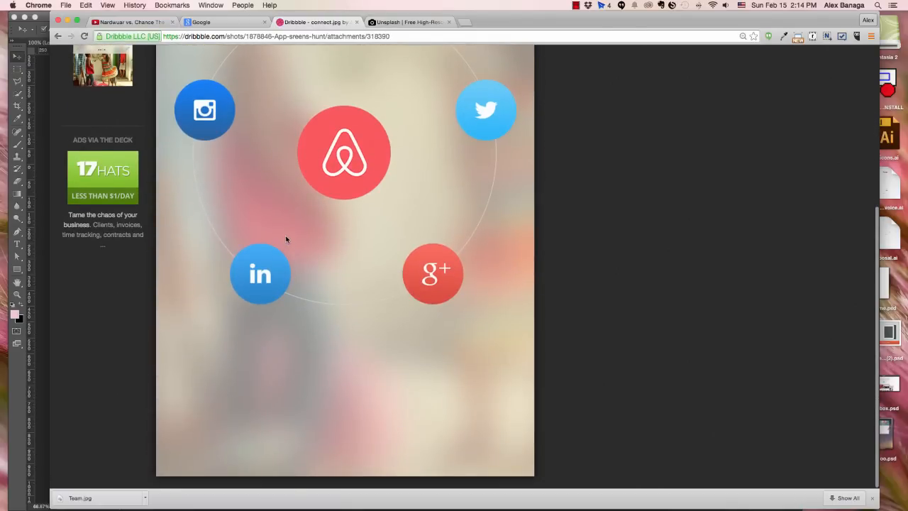
scroll(292, 235, "up", 5)
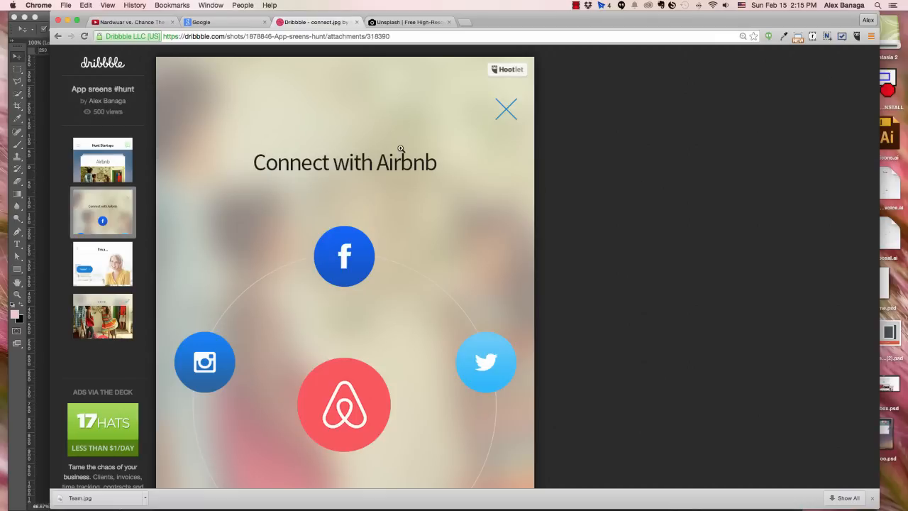
- Browse the Unsplash photo grid again for a photo suited to a blurred background
left_click(423, 23)
scroll(409, 223, "down", 20)
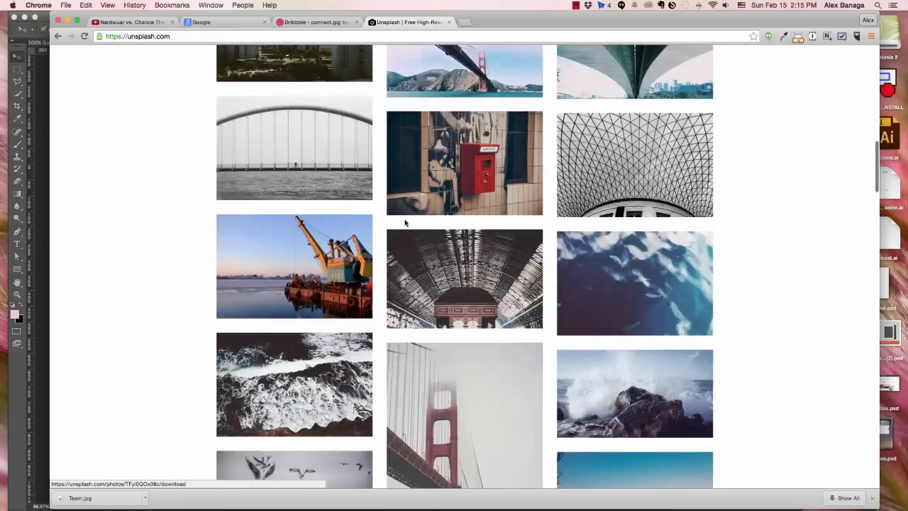
scroll(162, 254, "down", 10)
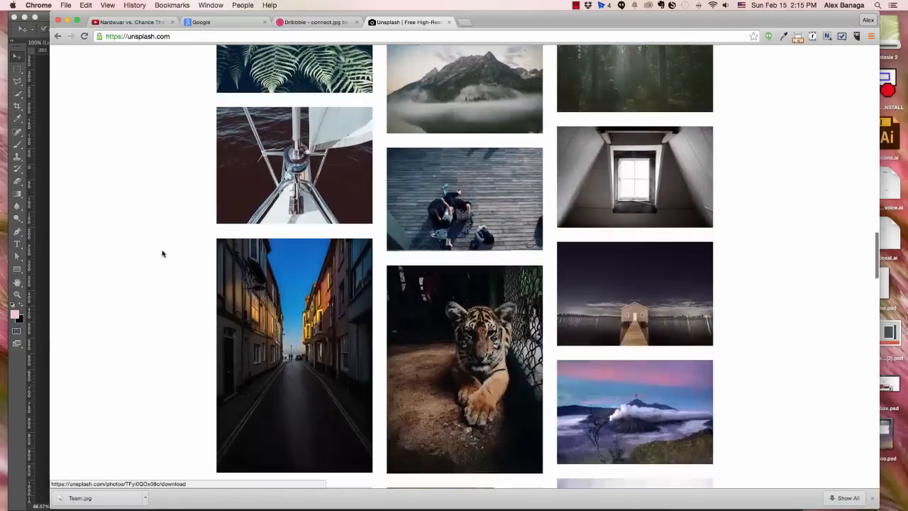
scroll(162, 254, "up", 2)
scroll(162, 254, "down", 10)
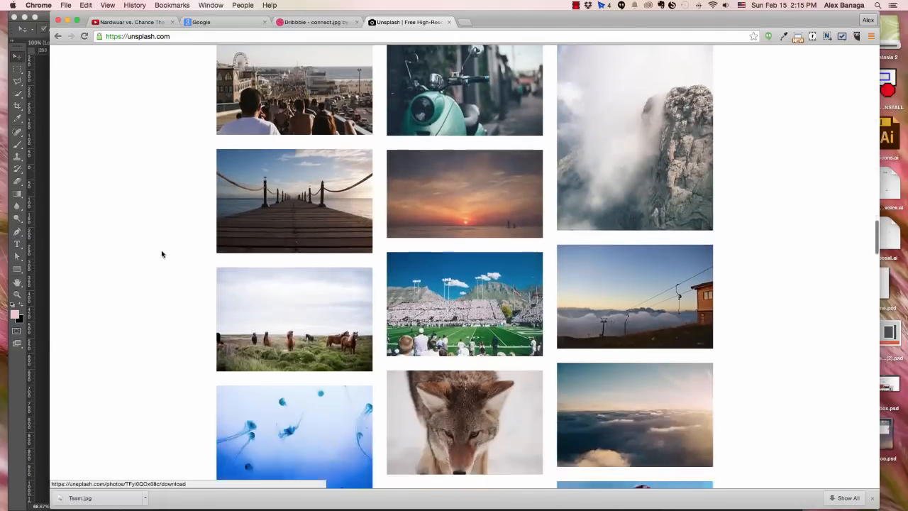
scroll(162, 254, "down", 12)
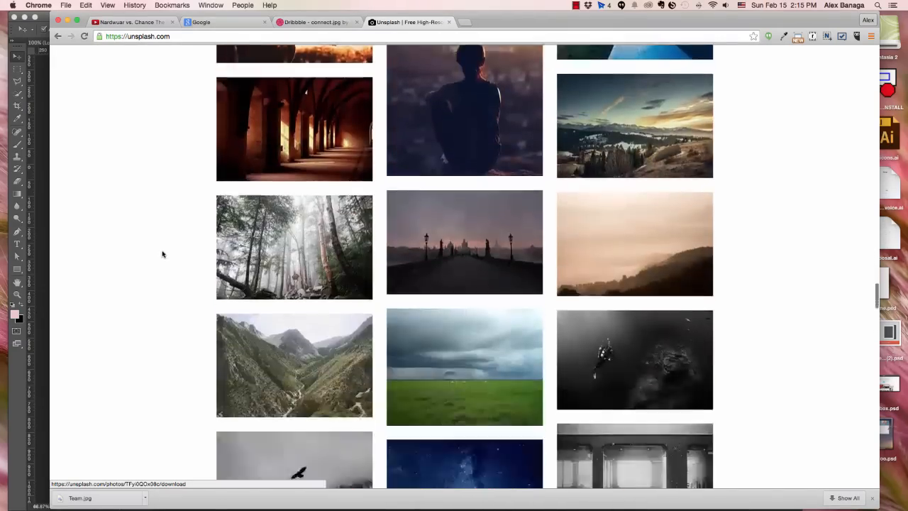
scroll(162, 254, "down", 8)
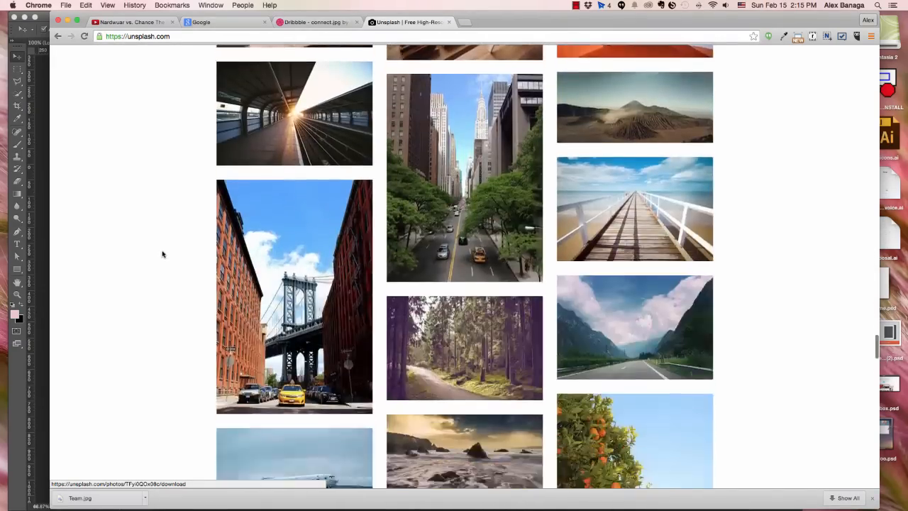
scroll(162, 254, "down", 6)
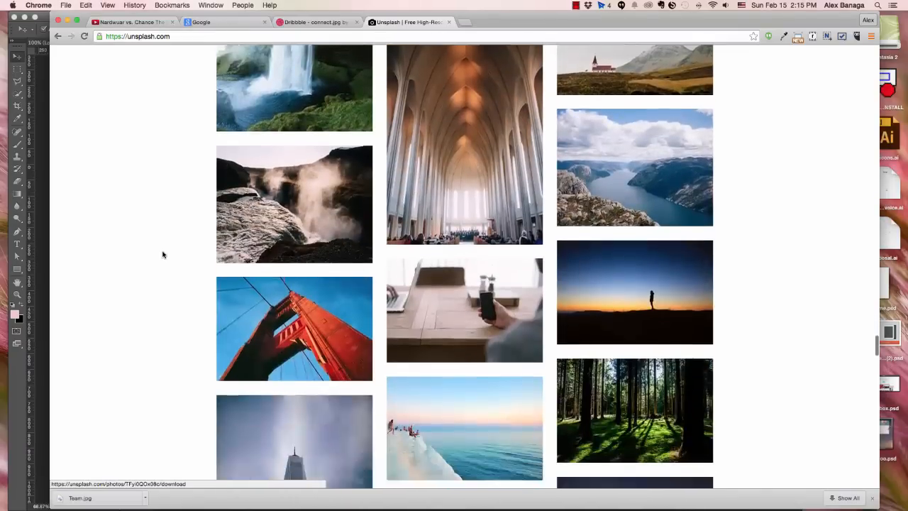
scroll(163, 255, "down", 4)
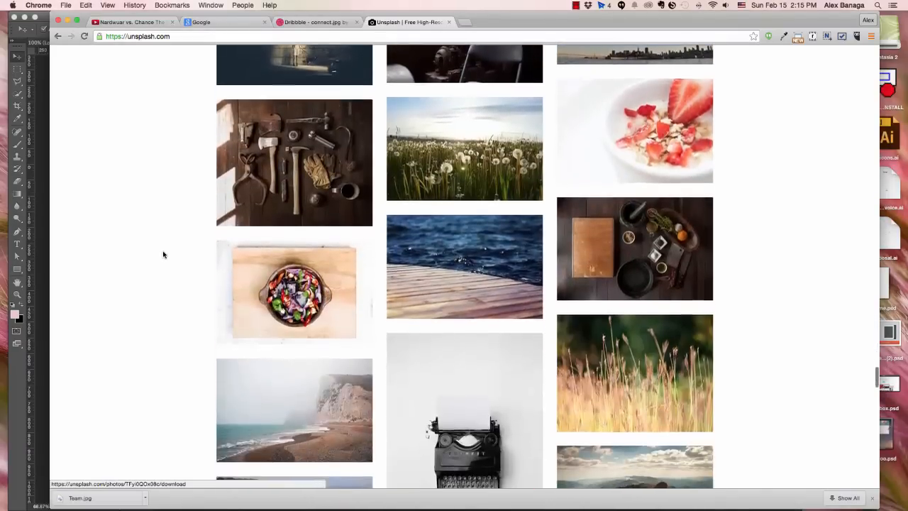
scroll(162, 254, "down", 8)
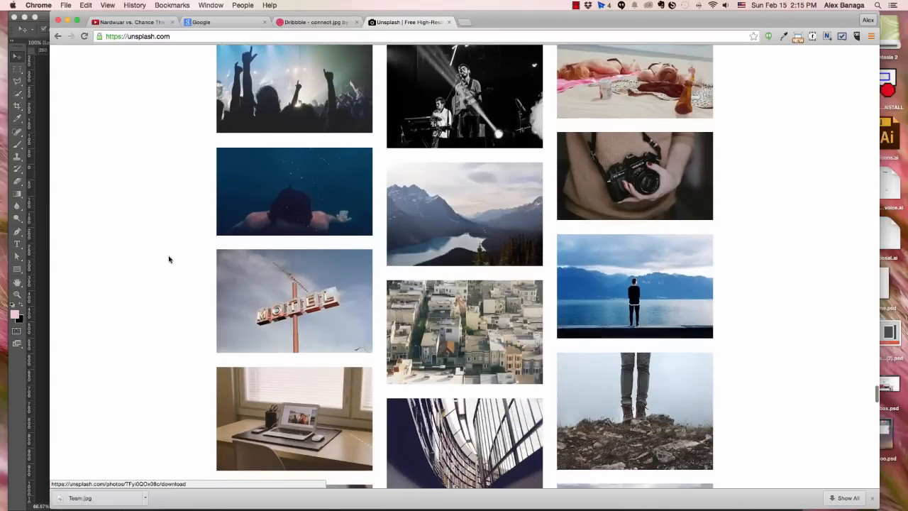
scroll(170, 259, "down", 8)
scroll(171, 259, "up", 2)
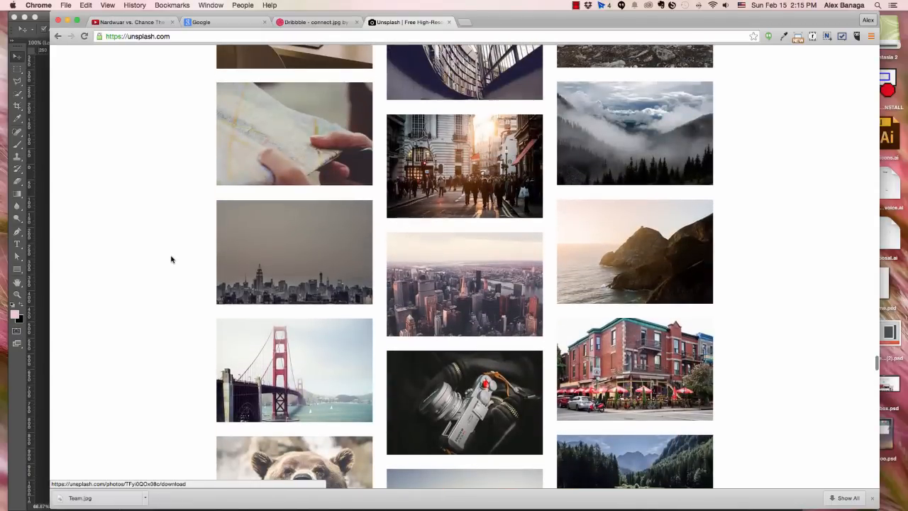
- Copy the full-size photo of the sunlit street crowd and paste it into the blurred document in Photoshop
left_click(468, 174)
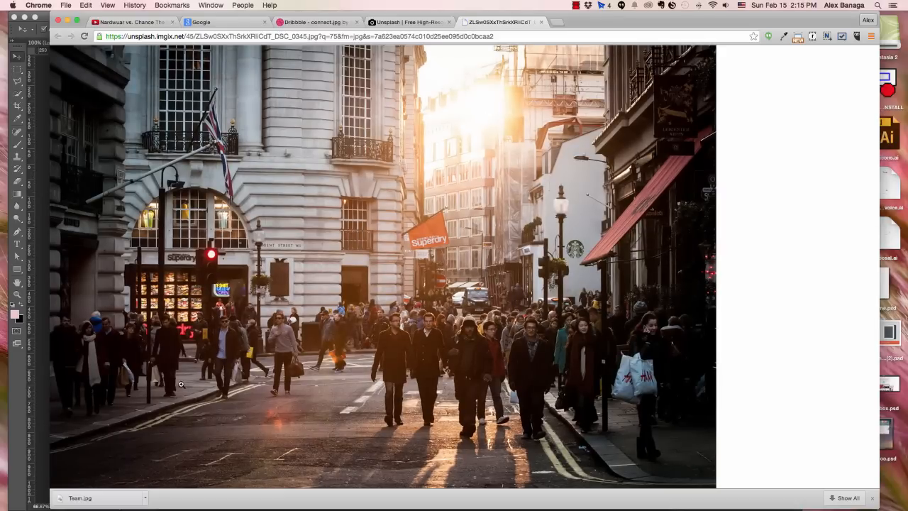
right_click(360, 233)
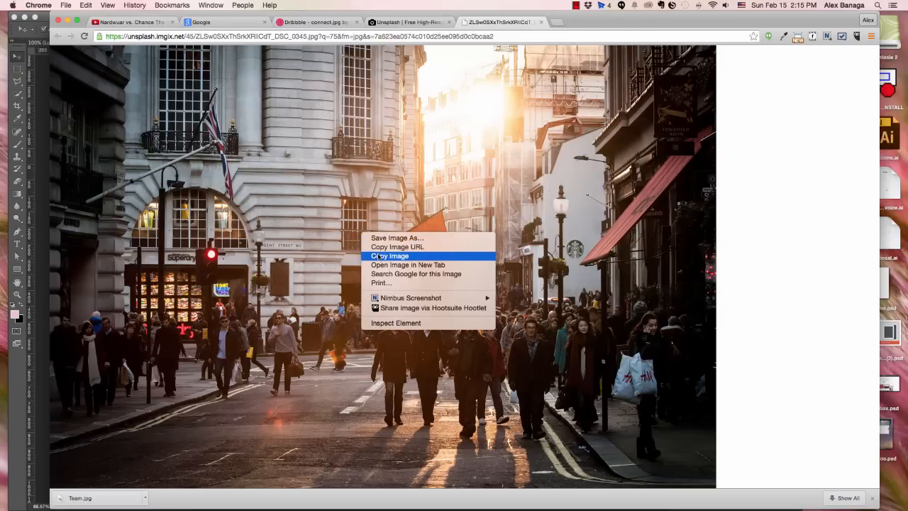
left_click(380, 256)
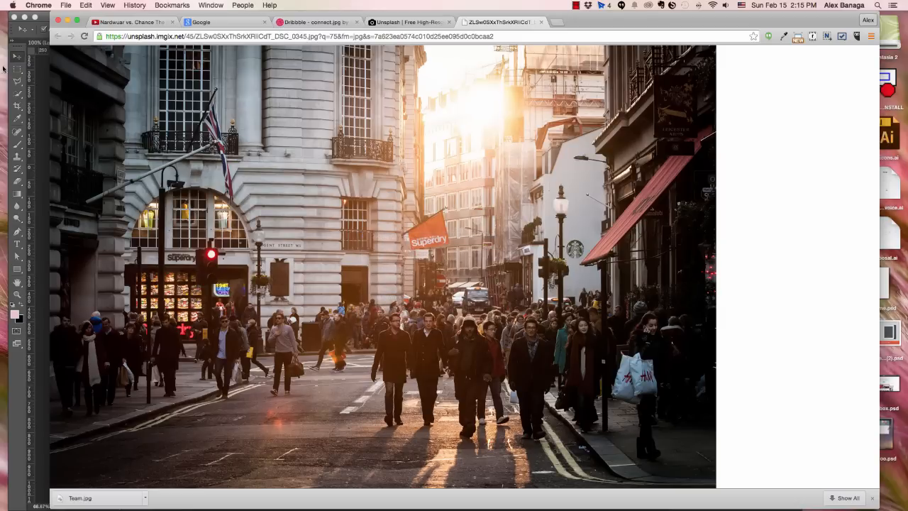
left_click(60, 22)
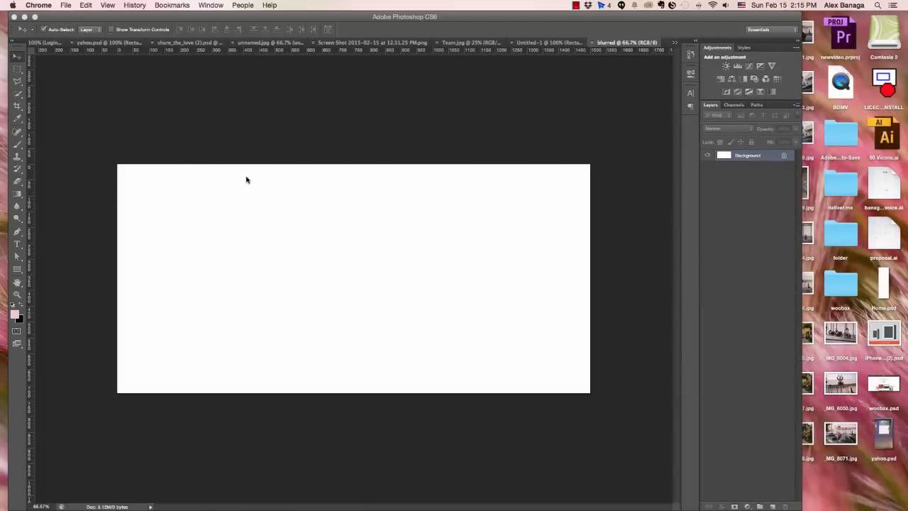
left_click(229, 147)
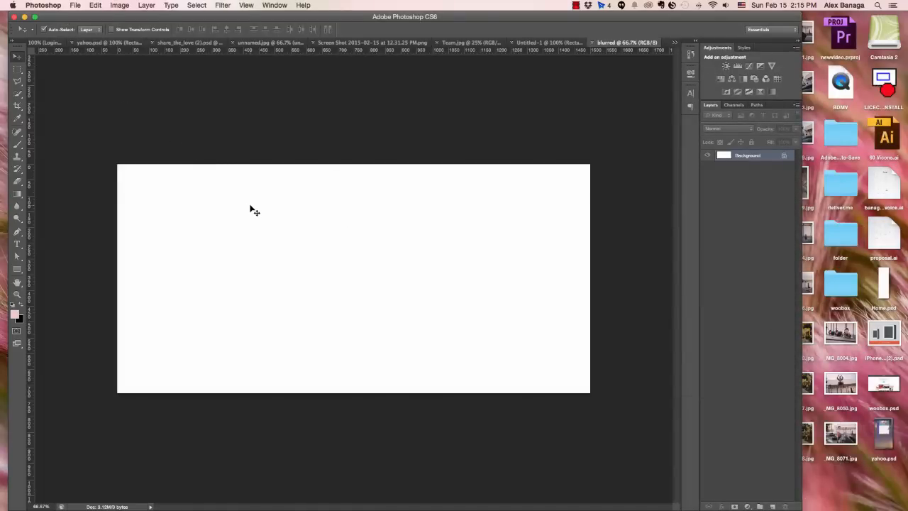
key("super+v")
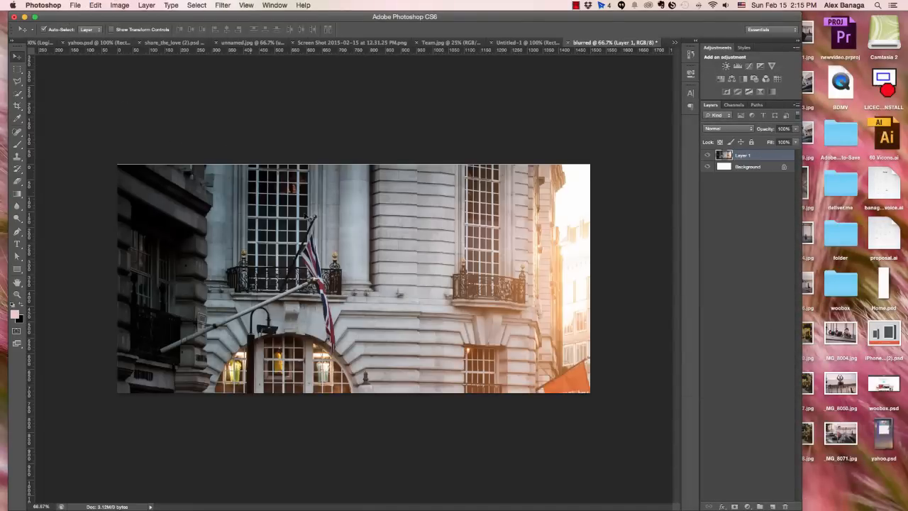
- Scale the pasted street photo to about 76% and position it so the crowd and storefronts fill the canvas
key("super+minus")
key("super+minus")
key("super+minus")
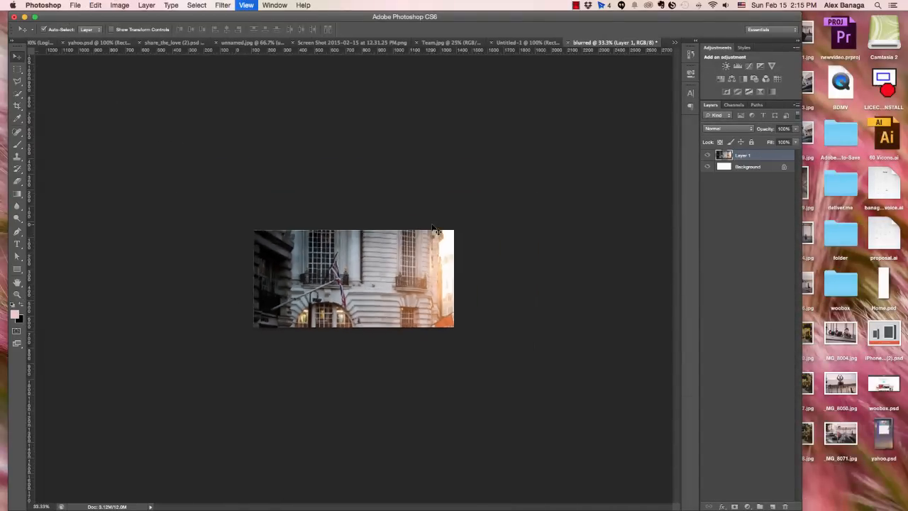
key("super+t")
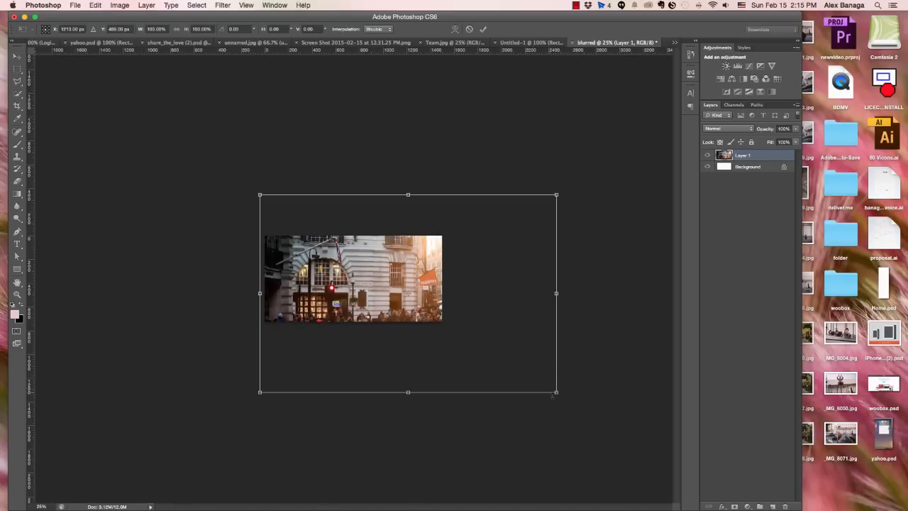
left_click_drag(555, 394, 477, 360)
key("super+plus")
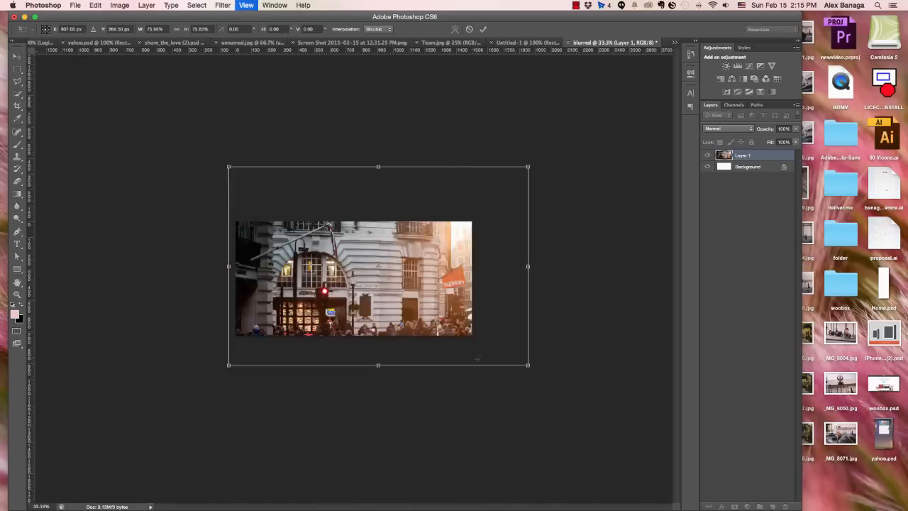
key("Return")
left_click(394, 191)
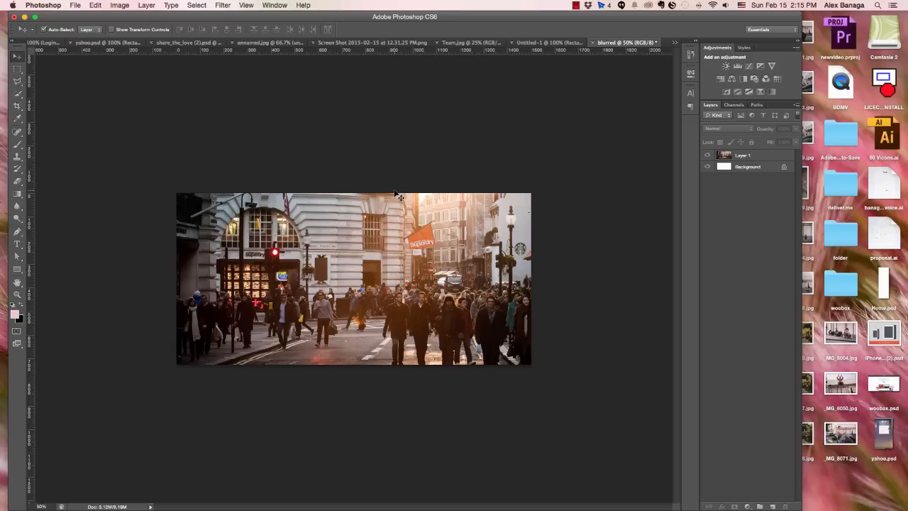
left_click(404, 256)
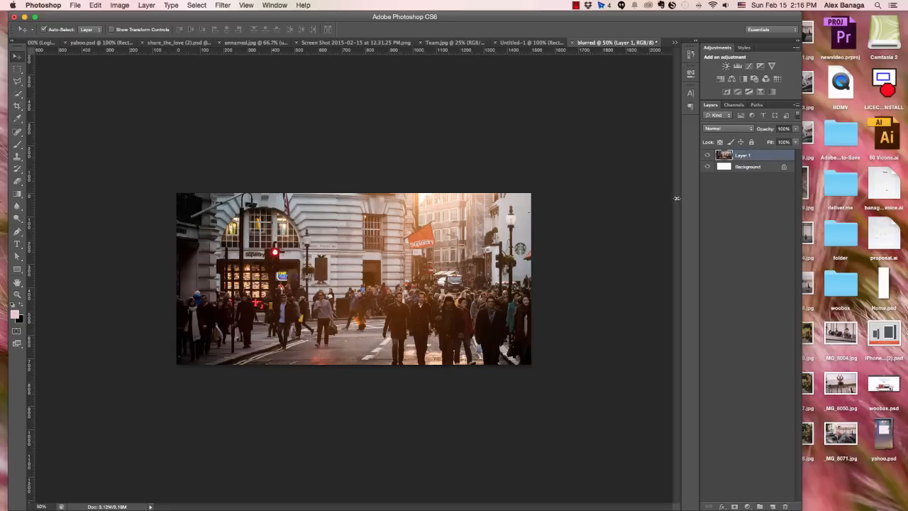
- Draw a rectangle shape about 1596 by 762 pixels covering the whole canvas and fill it with white
left_click(18, 268)
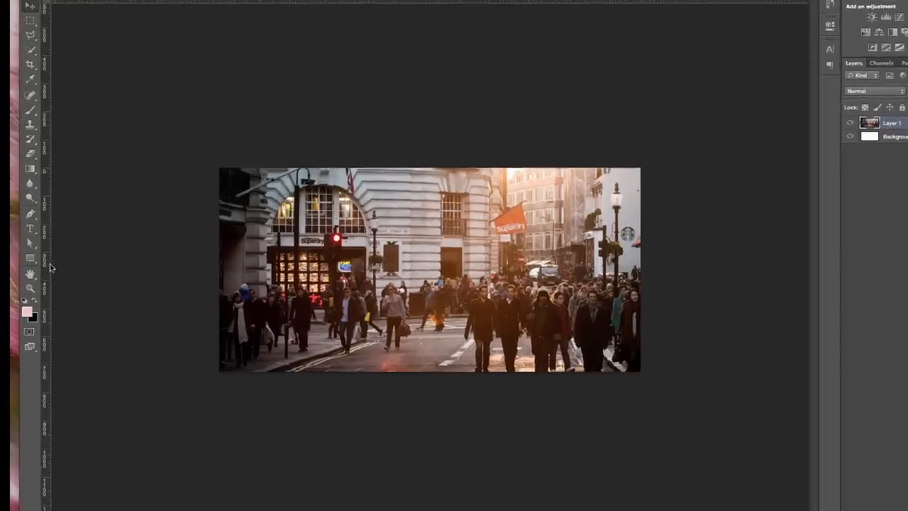
left_click_drag(173, 193, 176, 197)
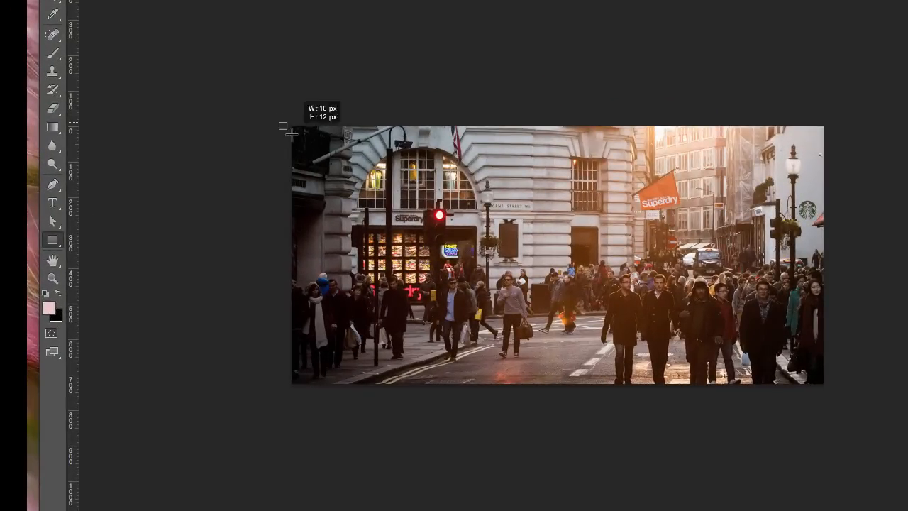
left_click_drag(292, 134, 841, 391)
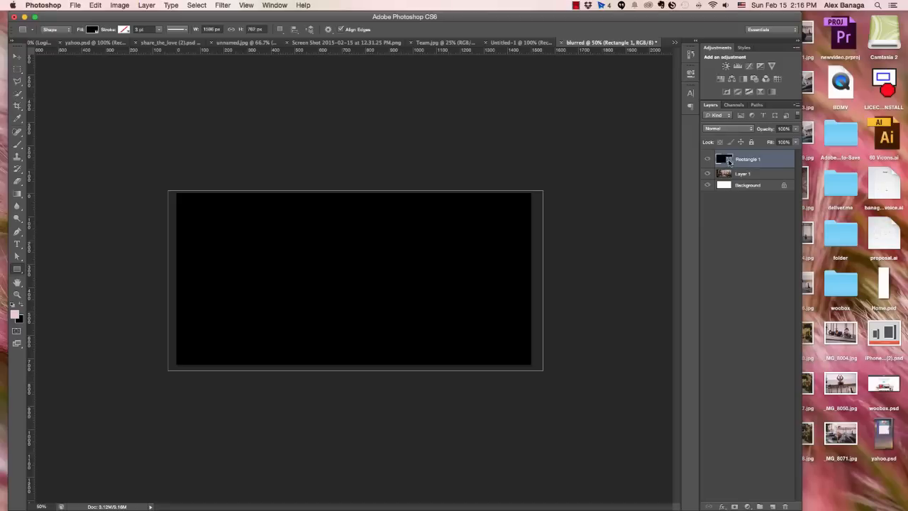
double_click(749, 156)
left_click_drag(532, 346, 468, 312)
left_click(714, 336)
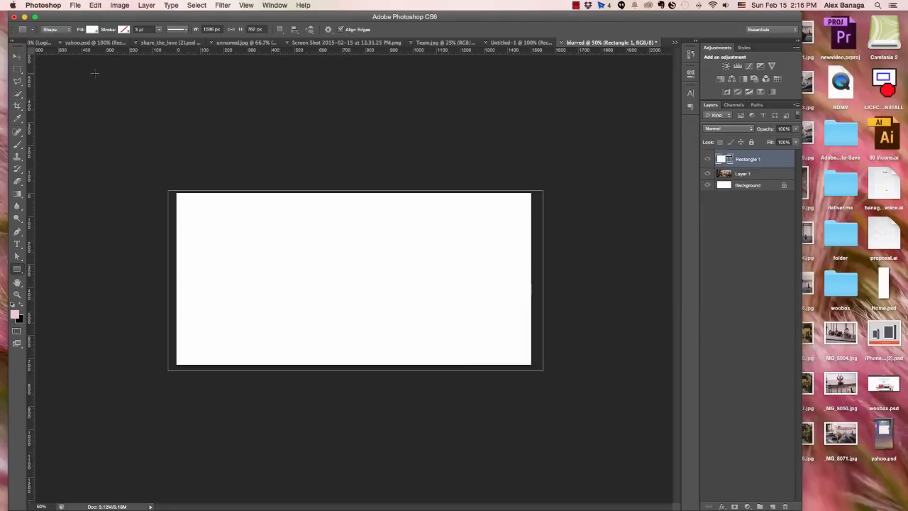
key("v")
left_click(230, 119)
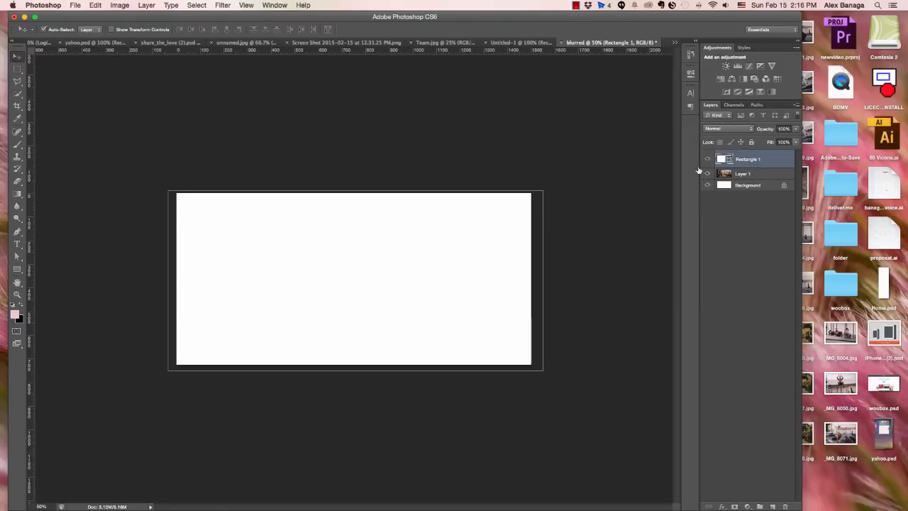
key("super+plus")
key("super+plus")
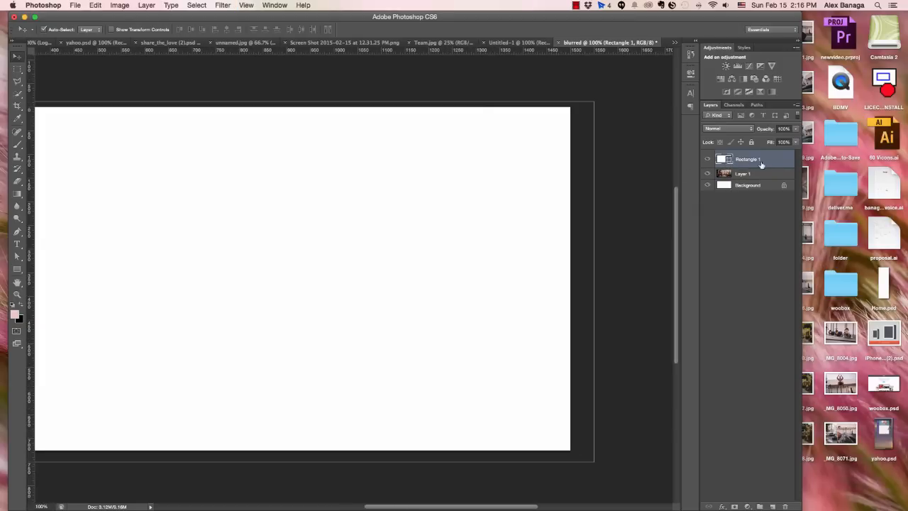
left_click_drag(771, 160, 771, 182)
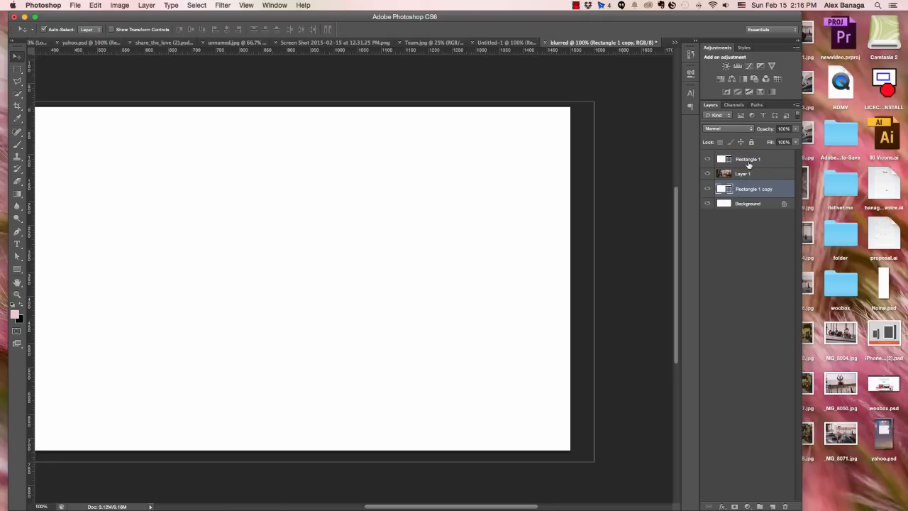
key("Delete")
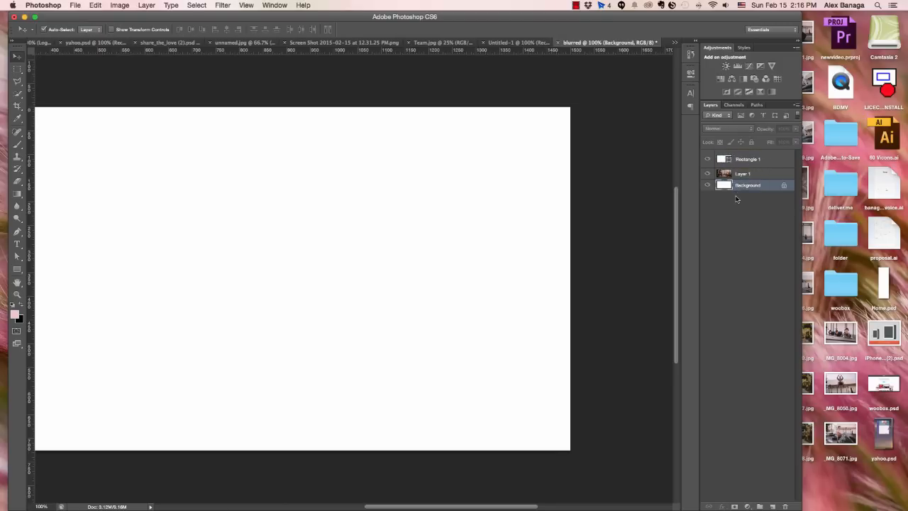
key("super+minus")
- Duplicate the Rectangle 1 layer within the blurred document and place the copy directly beneath the photo layer
left_click(733, 158)
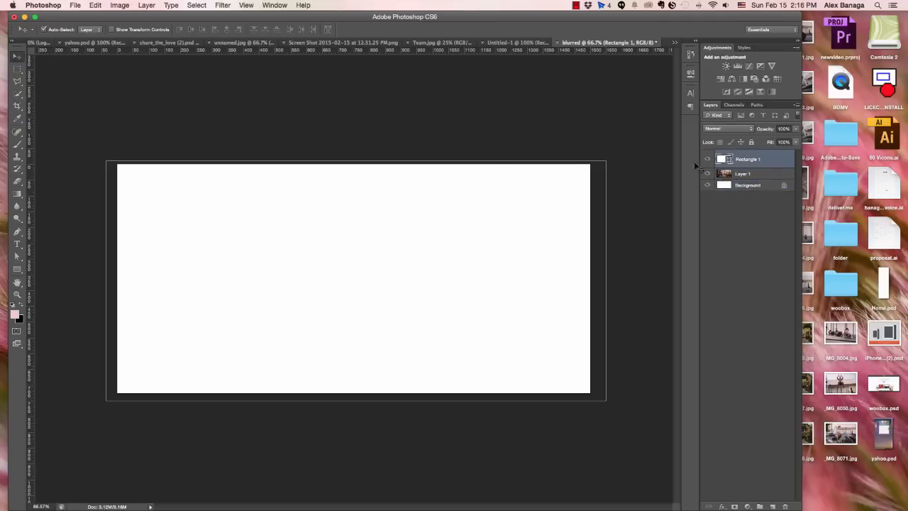
right_click(435, 194)
left_click(664, 190)
right_click(784, 156)
left_click(807, 181)
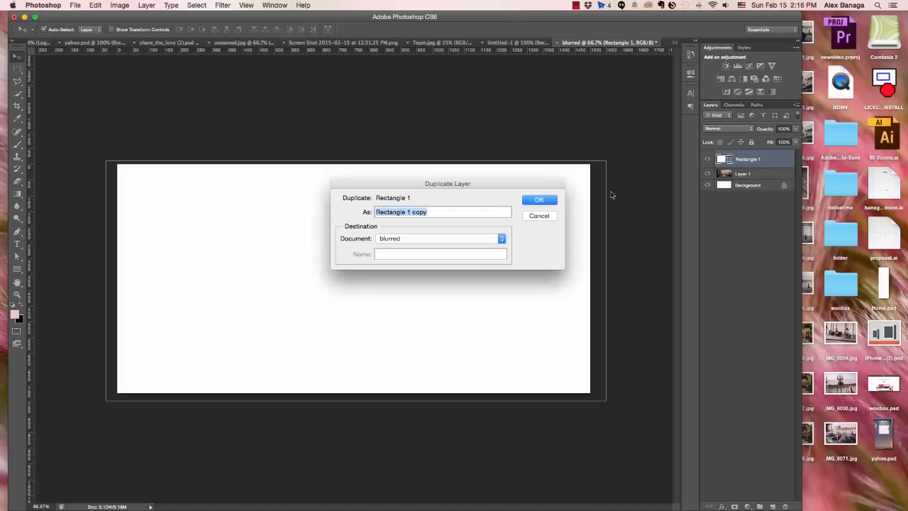
left_click(552, 200)
left_click_drag(757, 179, 751, 200)
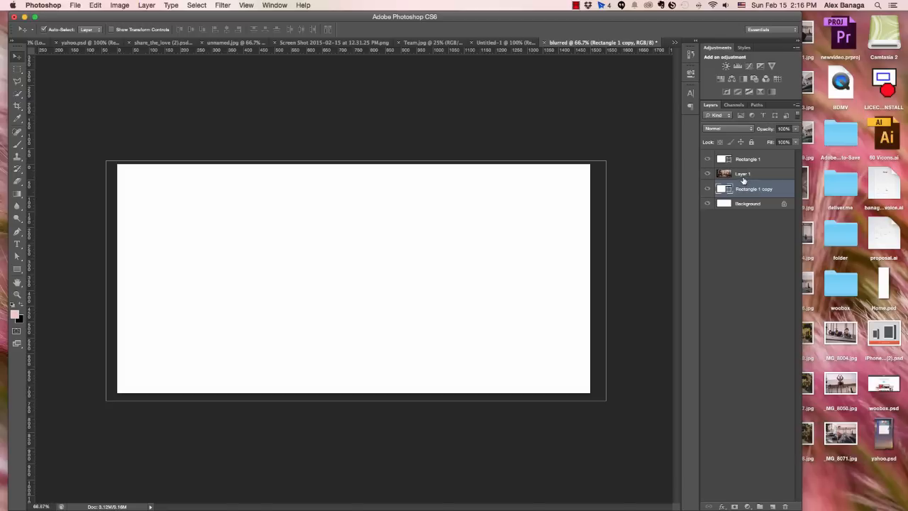
- Hide the Rectangle 1 layer and clip the street photo layer to the Rectangle 1 copy beneath it
left_click(622, 168)
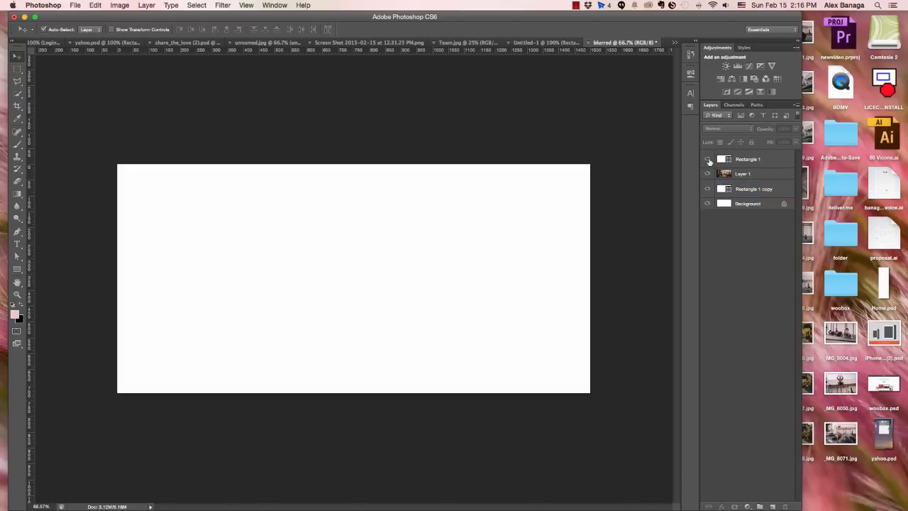
left_click(708, 161)
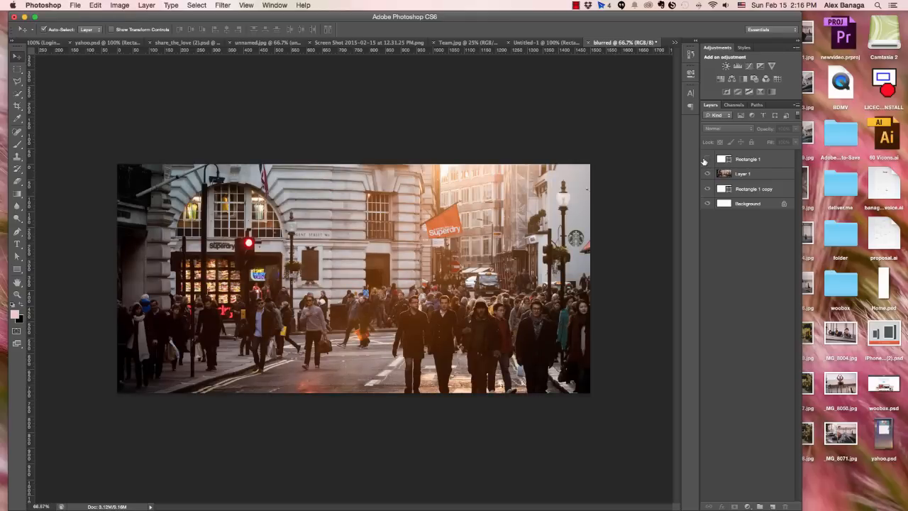
key("super+plus")
key("super+minus")
left_click(723, 174)
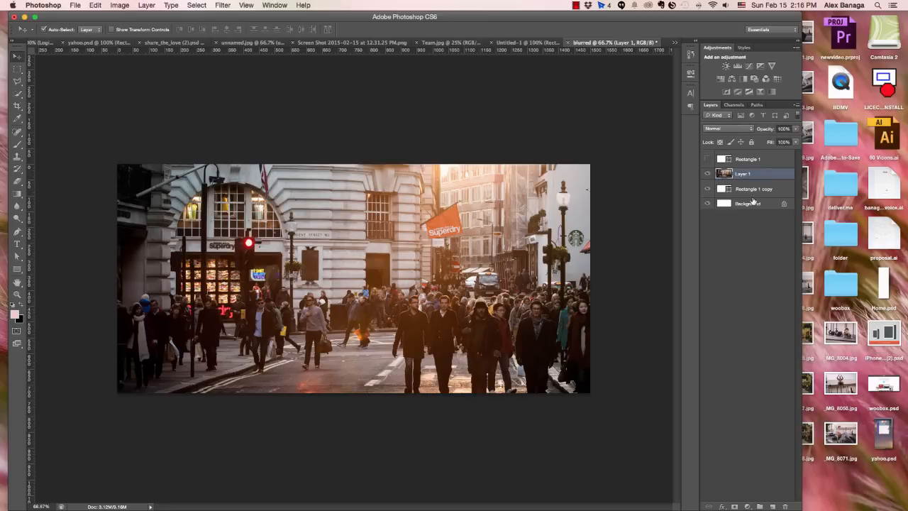
left_click(752, 190, "shift")
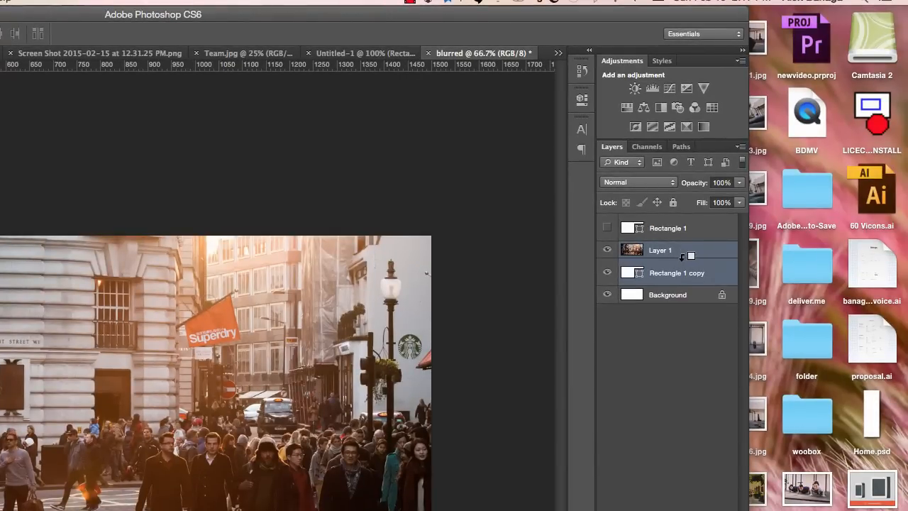
left_click(682, 255, "alt")
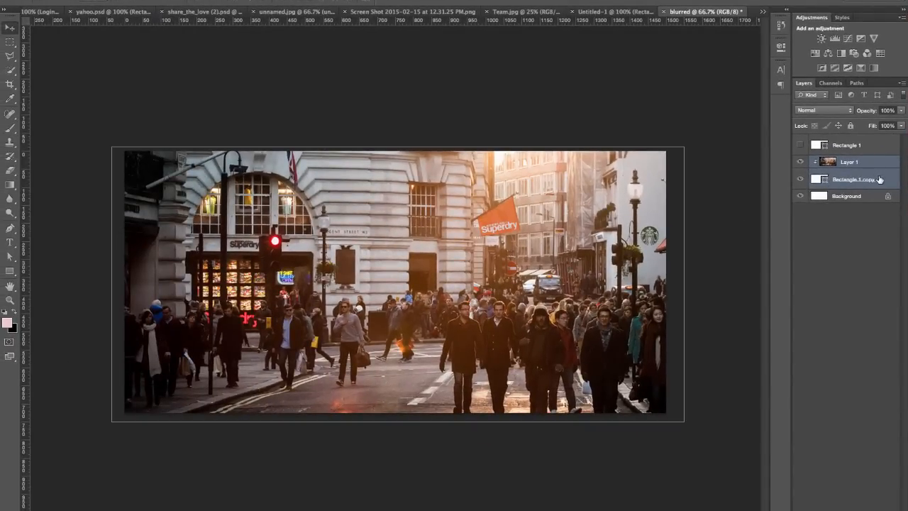
- Apply a Gaussian Blur with a 25-pixel radius to the clipped street photo layer
left_click(878, 164)
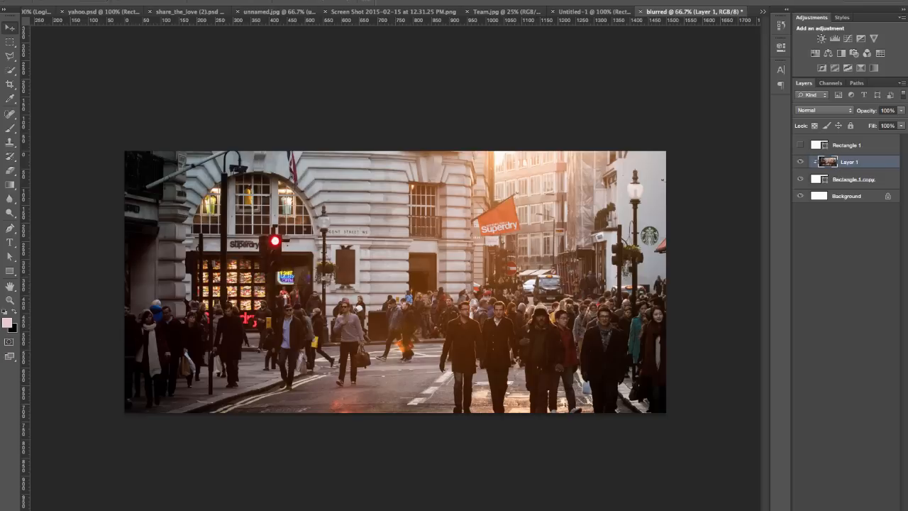
left_click(245, 0)
mouse_move(287, 94)
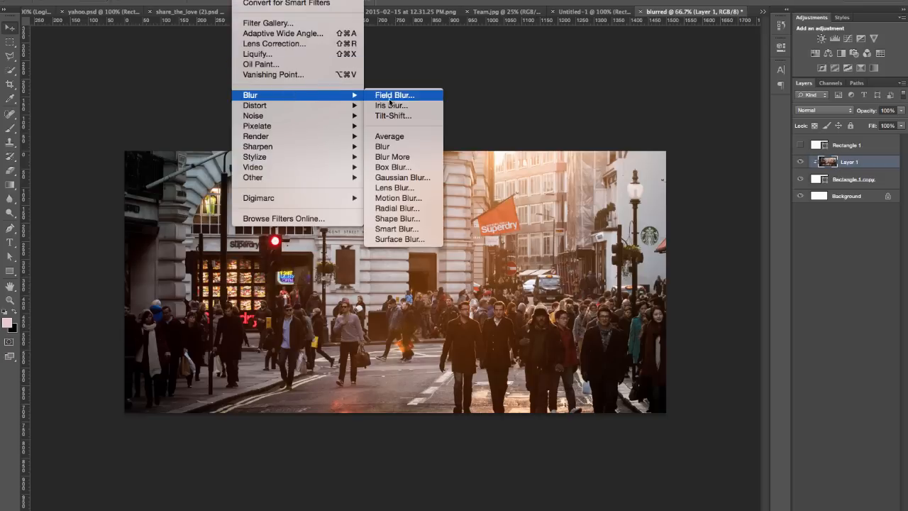
left_click(394, 178)
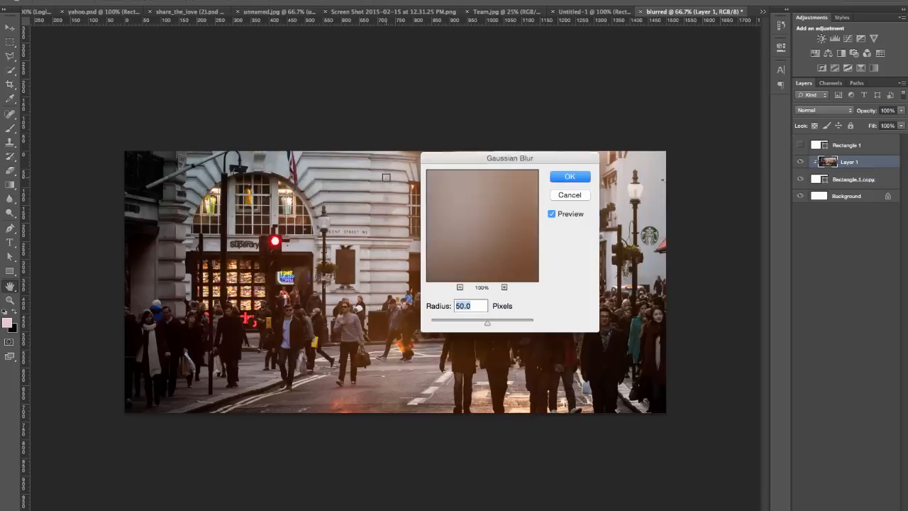
left_click_drag(460, 154, 567, 177)
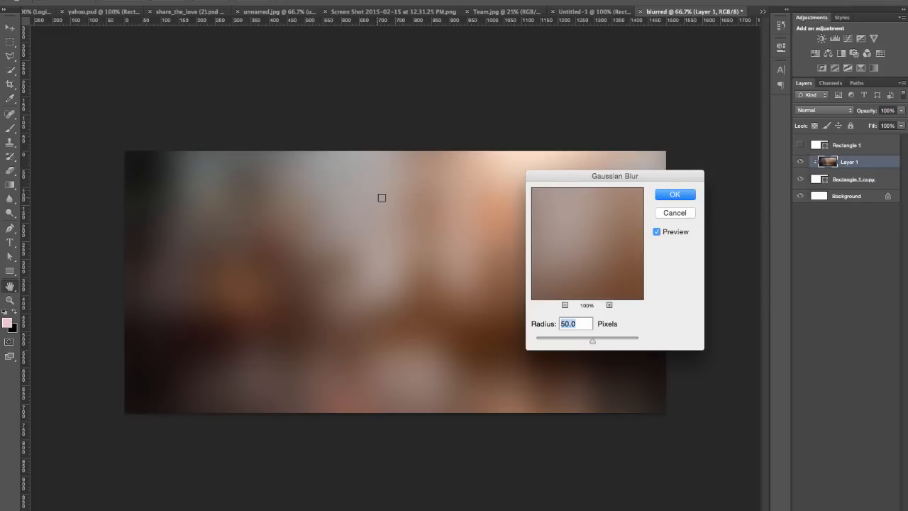
type("25")
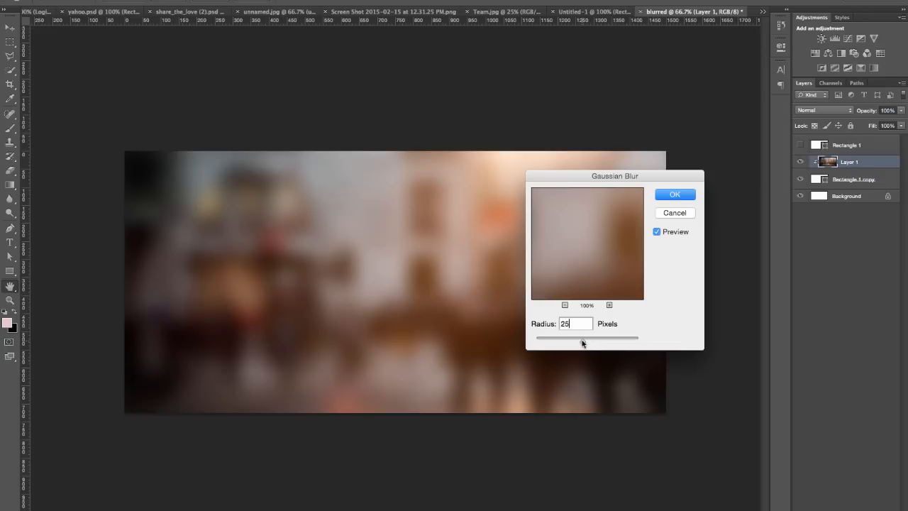
left_click_drag(583, 343, 547, 341)
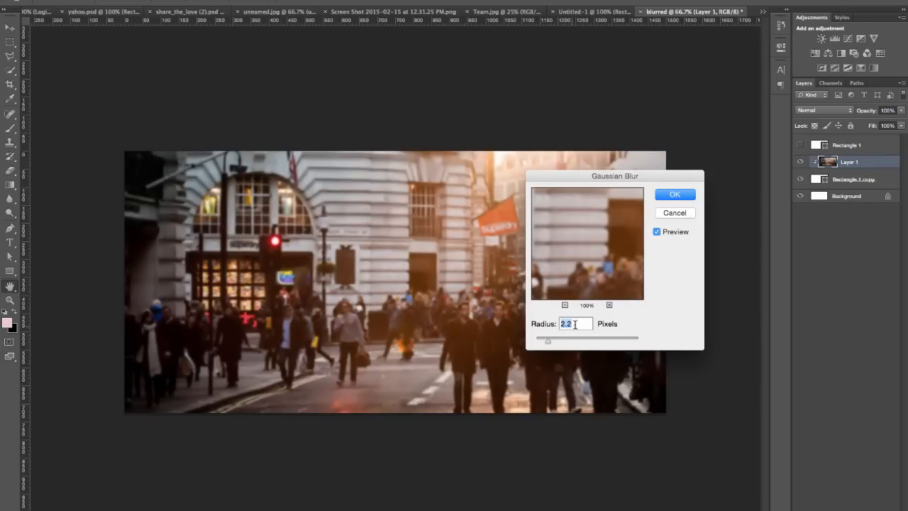
type("25")
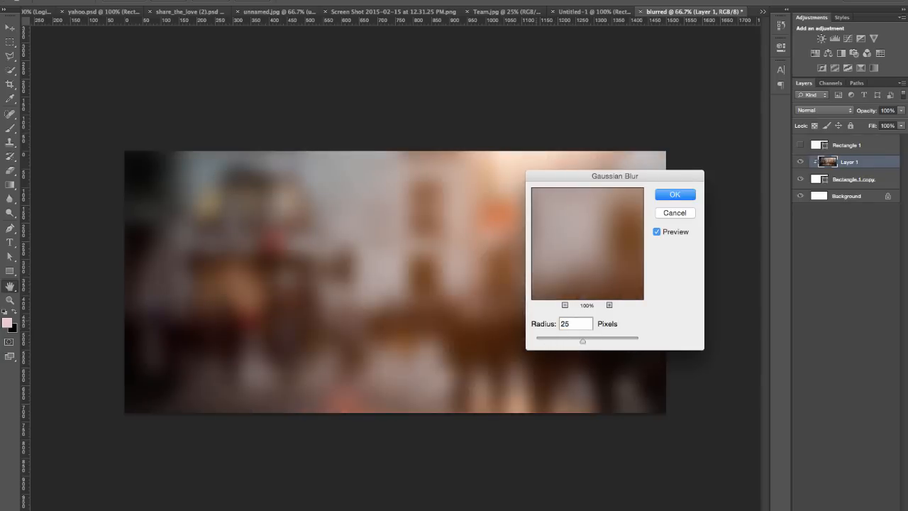
key("Return")
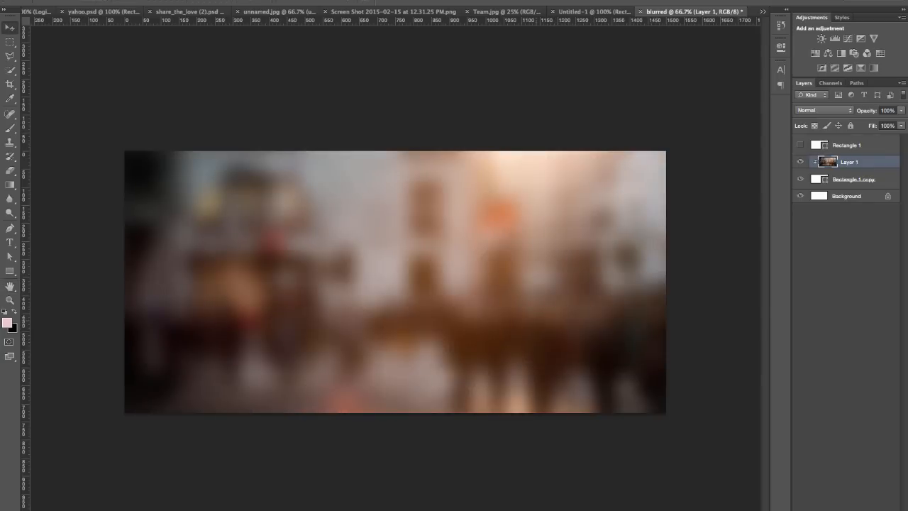
- Switch to the browser to examine the blurred background of the Connect with Airbnb screen on Dribbble, and return to Photoshop
left_click(10, 27)
mouse_move(706, 508)
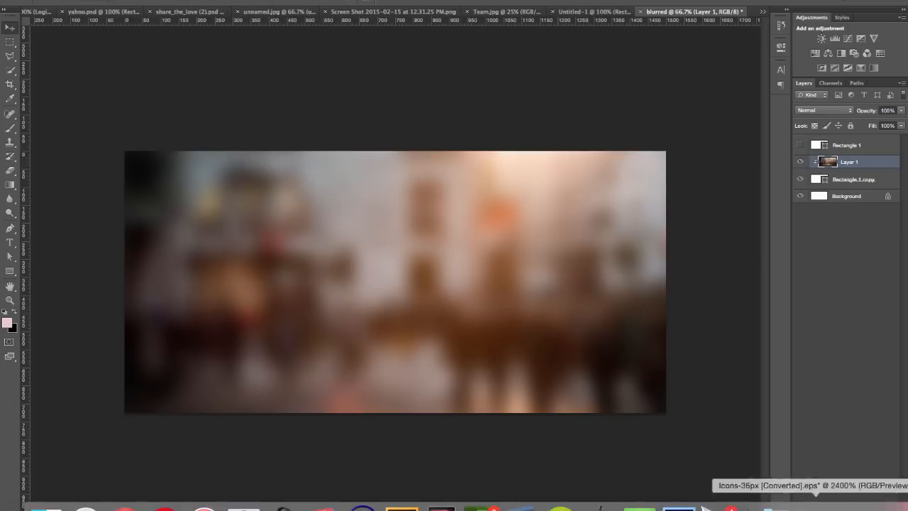
left_click(126, 508)
left_click(313, 1)
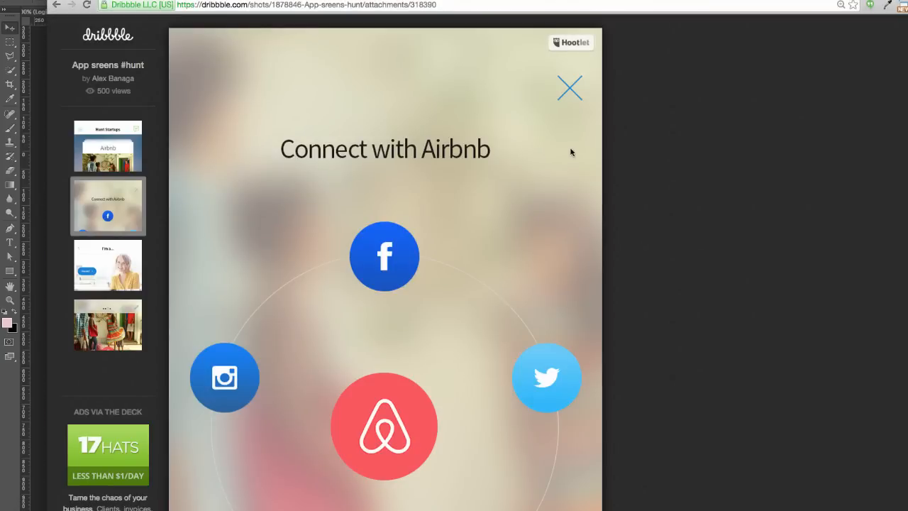
double_click(707, 1)
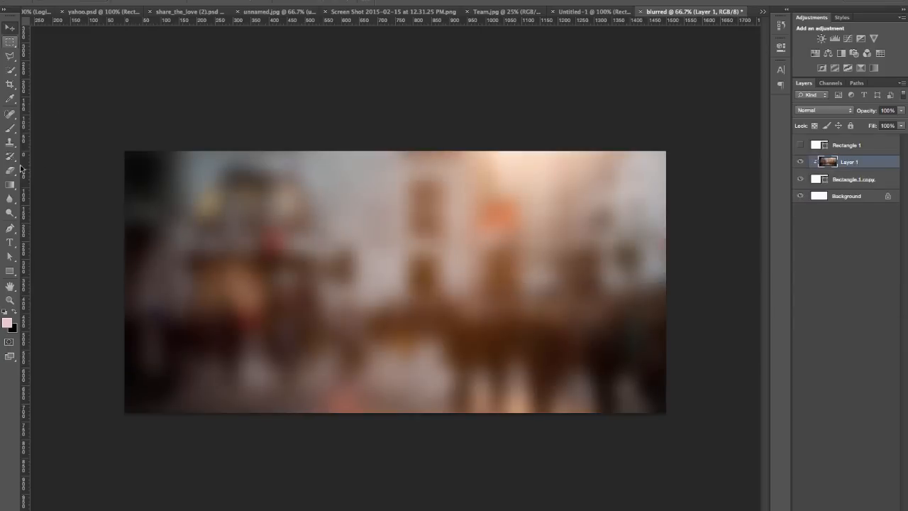
- Add large lettering reading "Black text" near the middle of the blurred photo
left_click(10, 242)
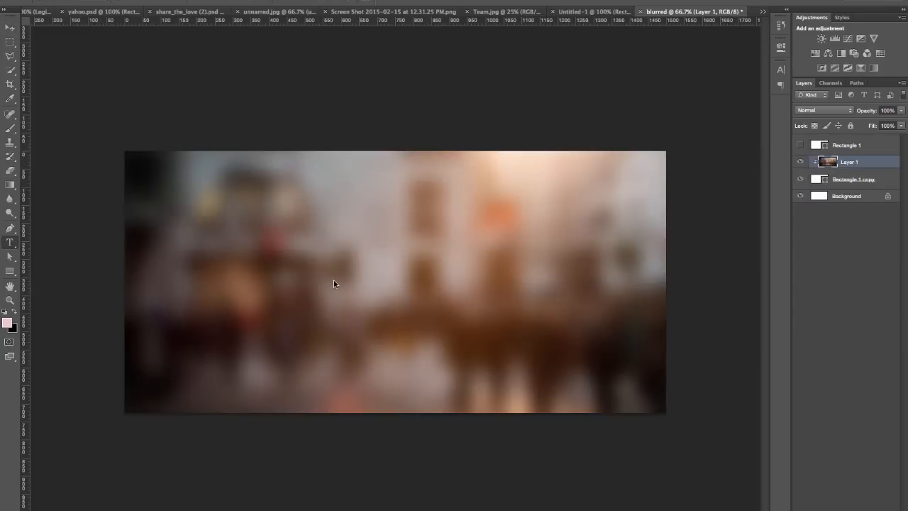
left_click(334, 281)
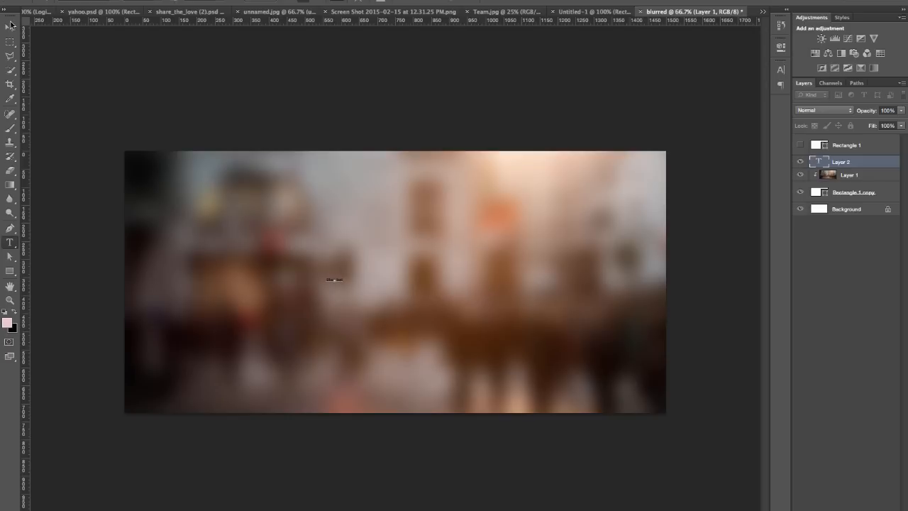
key("ctrl+Return")
left_click_drag(344, 278, 522, 224)
key("v")
left_click_drag(470, 258, 426, 287)
left_click(405, 76)
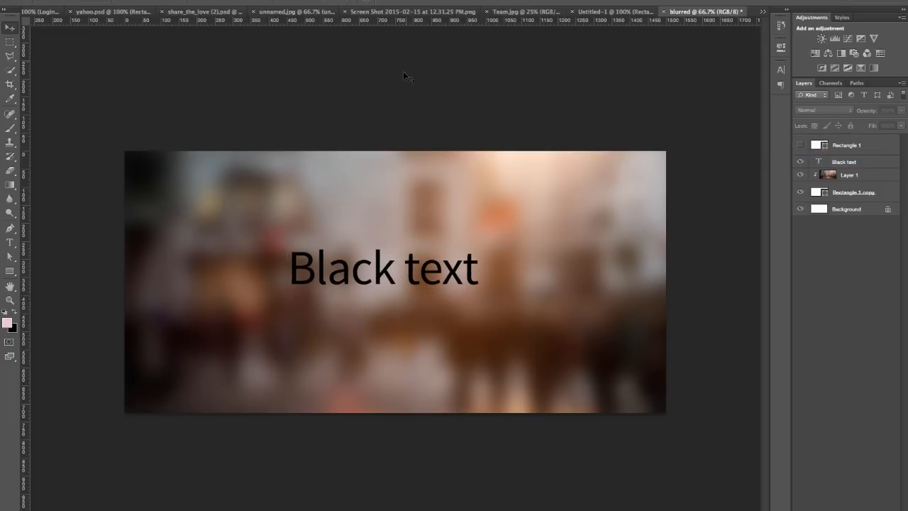
- Place the Rectangle 1 layer between the Black text layer and the photo layer and make it visible
left_click(429, 204)
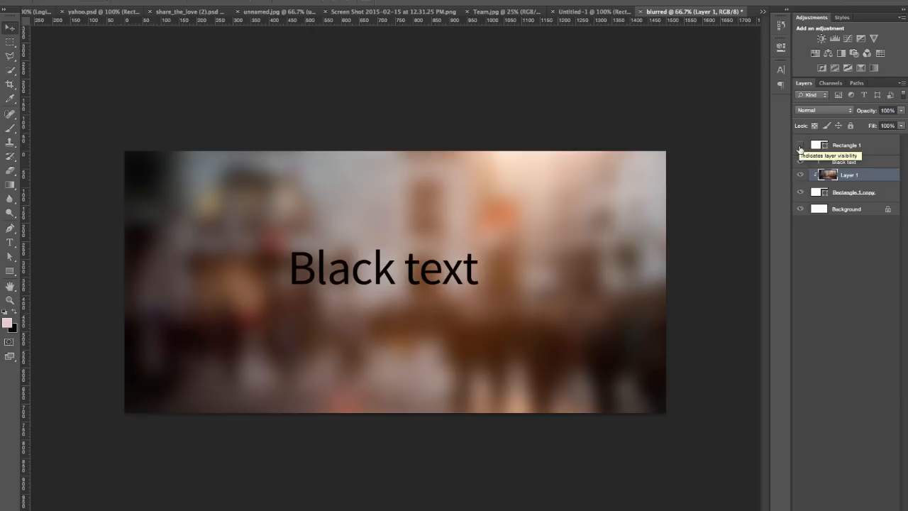
left_click_drag(829, 146, 828, 167)
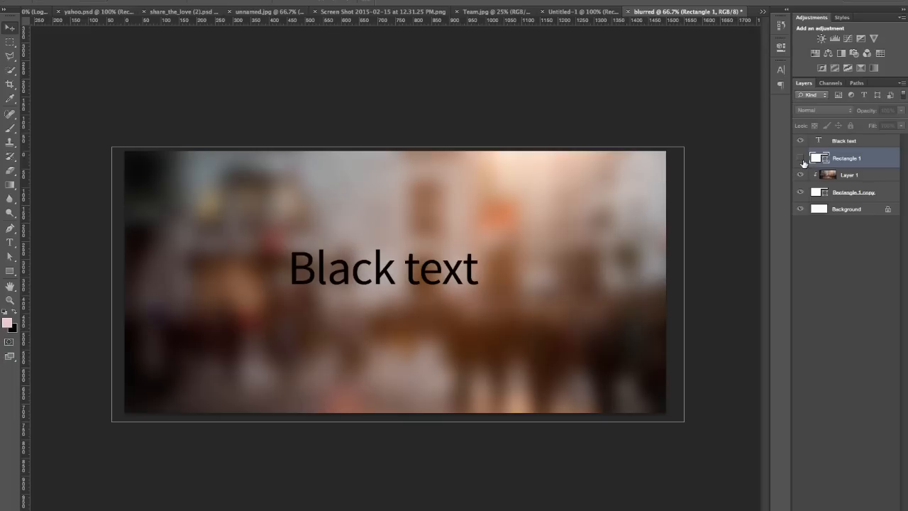
left_click(801, 159)
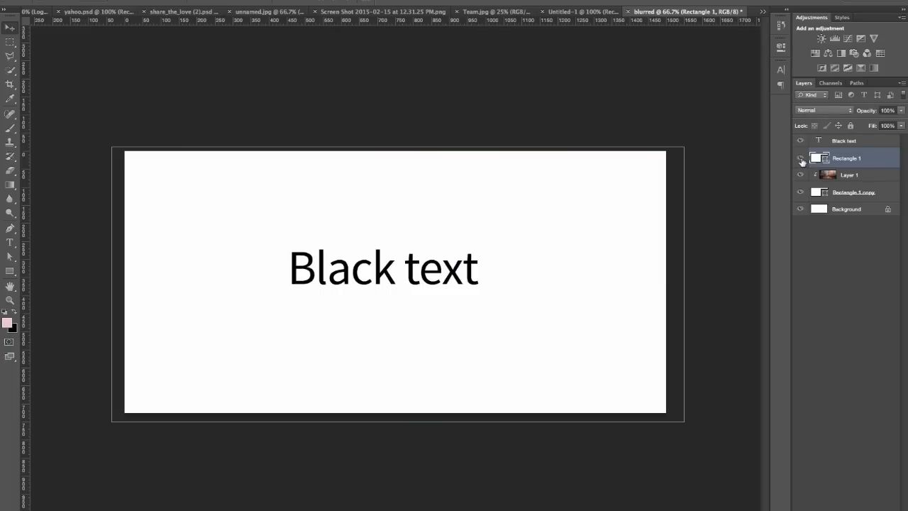
left_click(798, 159)
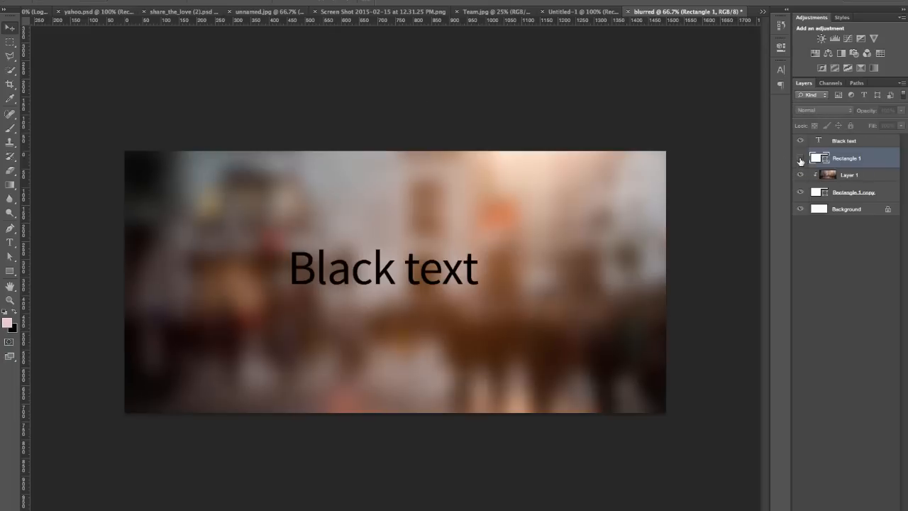
left_click(799, 160)
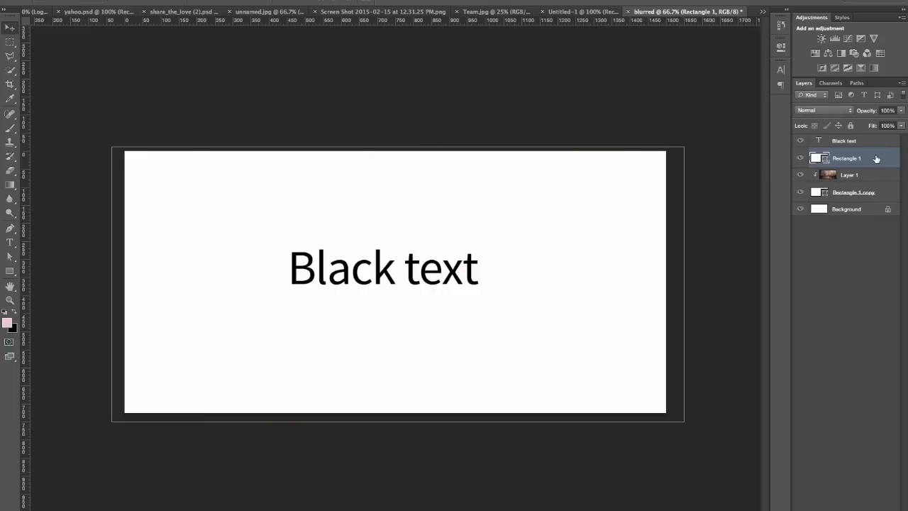
- Set the Rectangle 1 layer's opacity to 50% and shift the Black text slightly to the right
left_click(888, 110)
type("50")
left_click(540, 56)
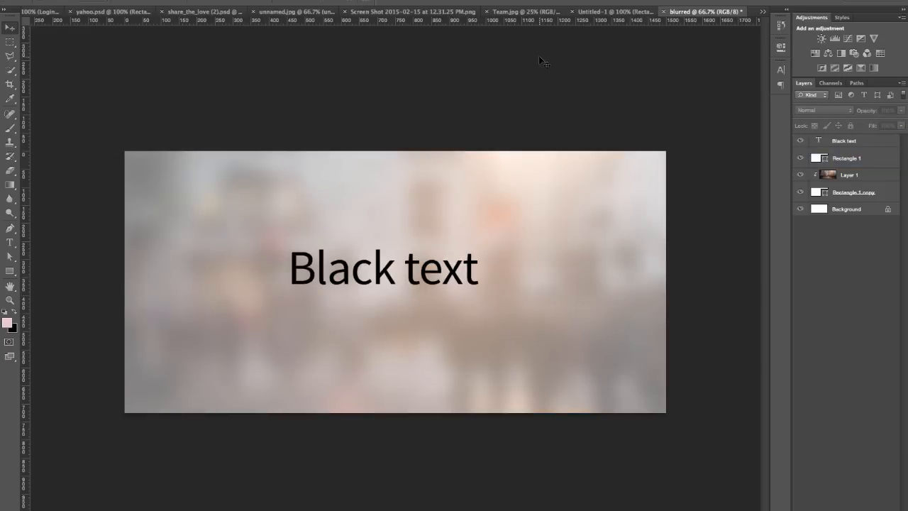
left_click_drag(473, 265, 502, 253)
key("super+z")
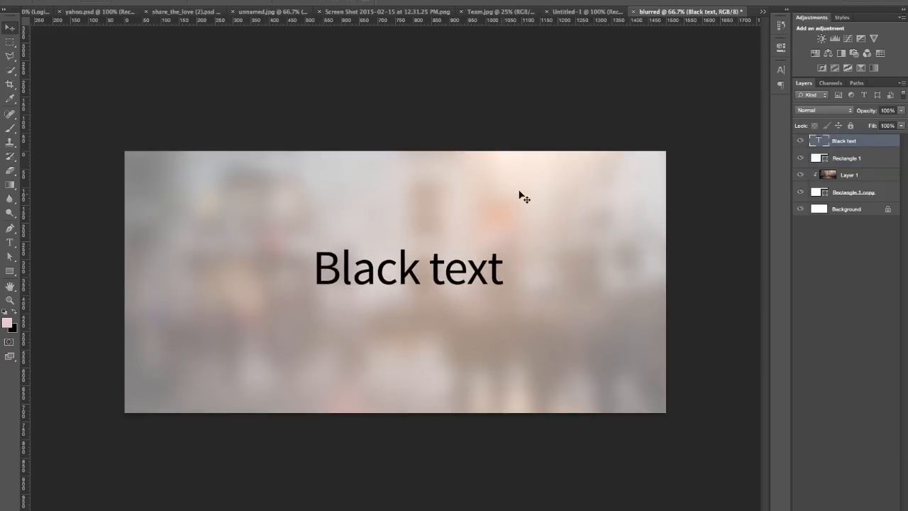
- Resize the white Rectangle 1 overlay so all four of its sides match the canvas edges
left_click(468, 219)
key("super+t")
left_click_drag(399, 147, 399, 151)
mouse_move(397, 421)
left_mouse_down()
mouse_move(397, 404)
mouse_move(398, 412)
left_mouse_up()
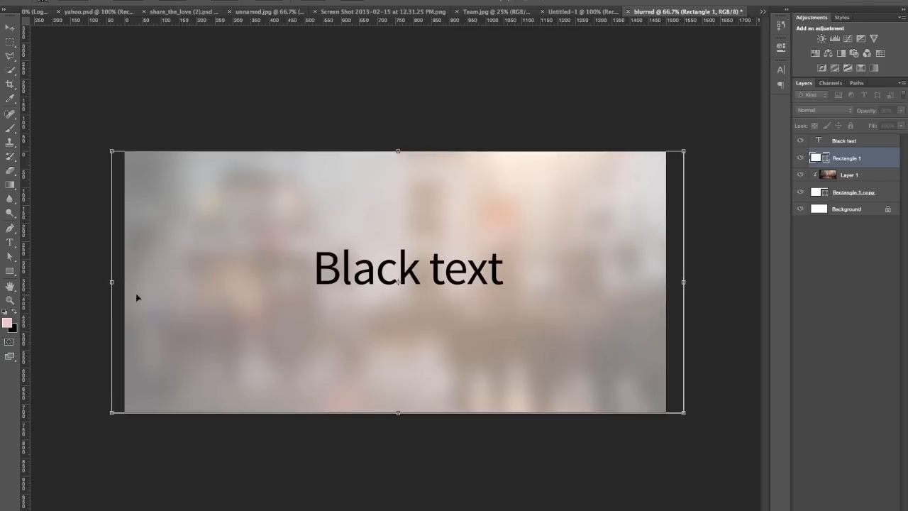
left_click_drag(116, 281, 125, 282)
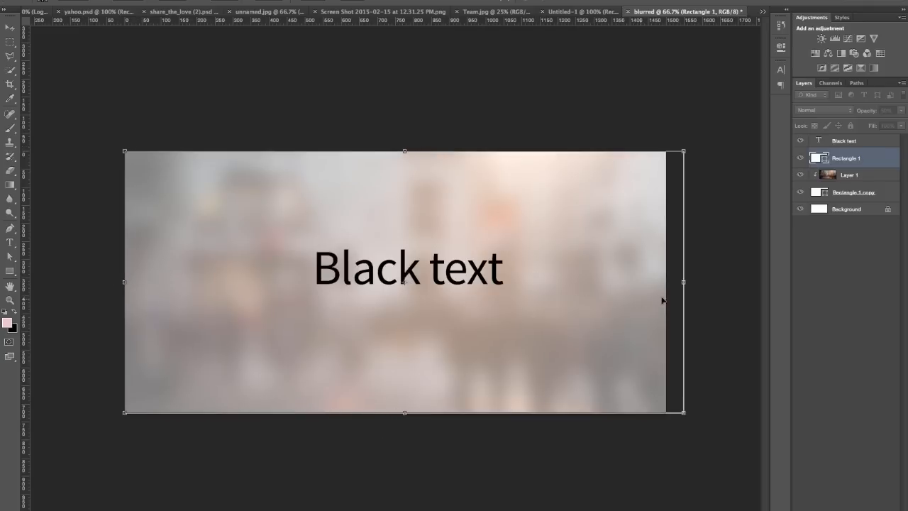
left_click_drag(681, 282, 666, 282)
key("Return")
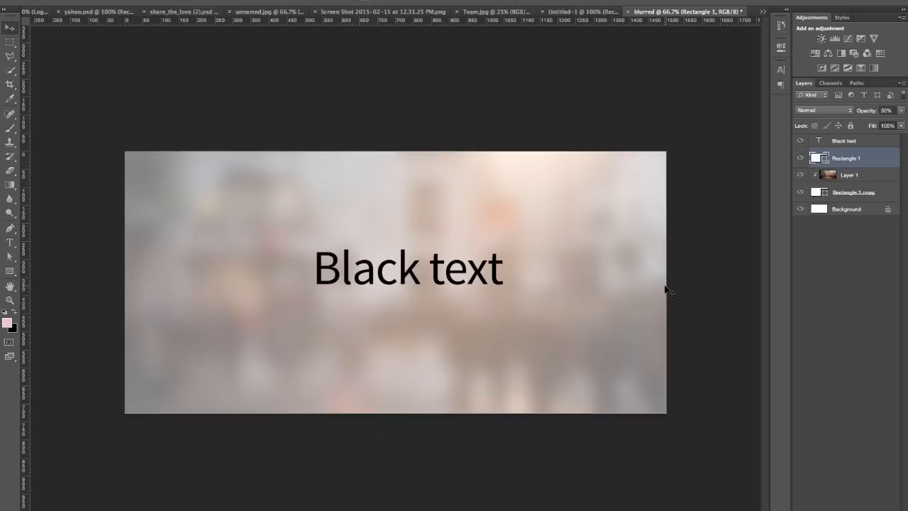
- Center the Black text horizontally and vertically on the Rectangle 1 overlay
left_click(458, 259, "ctrl+shift")
left_click(220, 2)
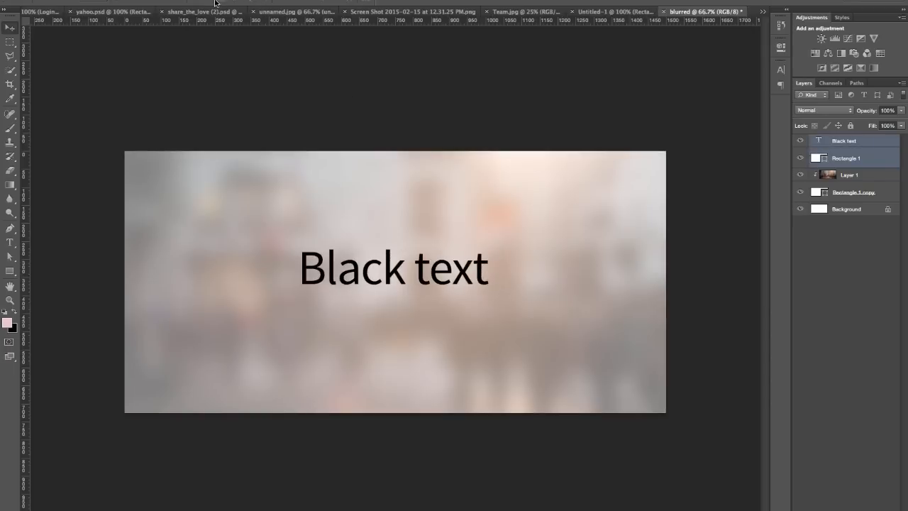
left_click(207, 2)
left_click(418, 136)
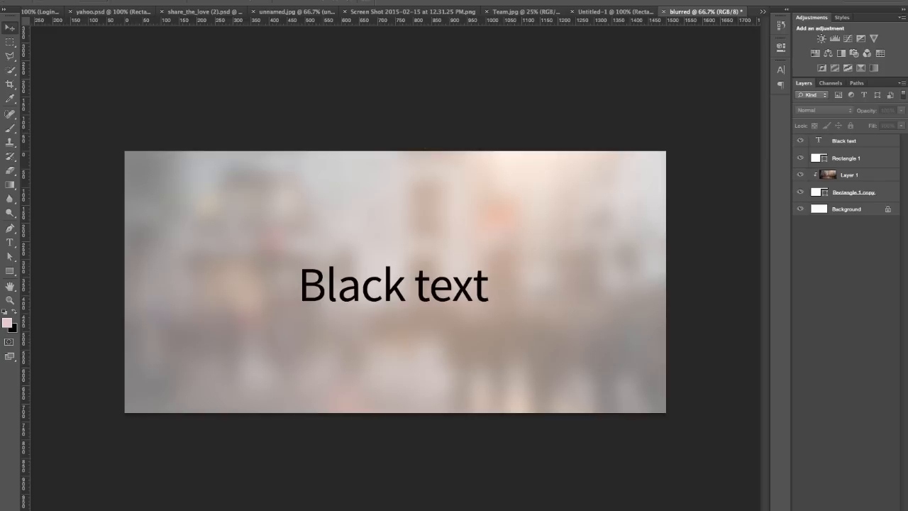
left_click(651, 0)
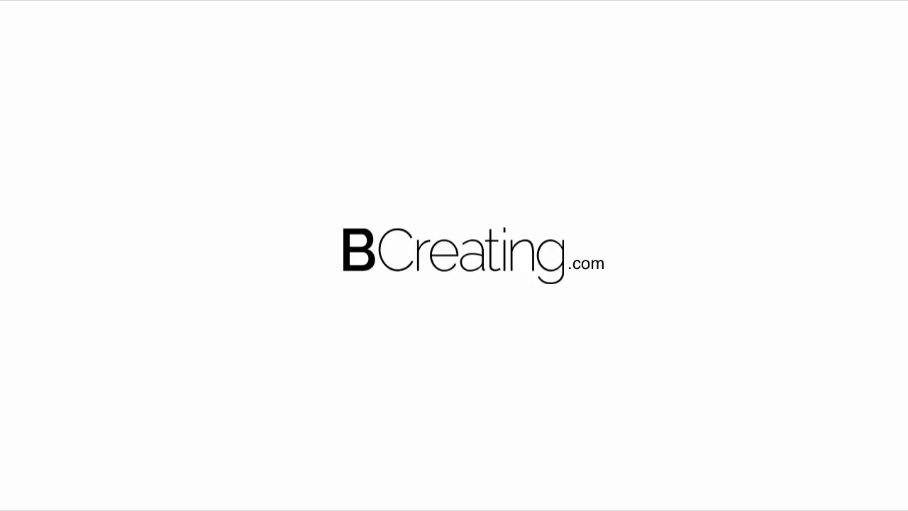